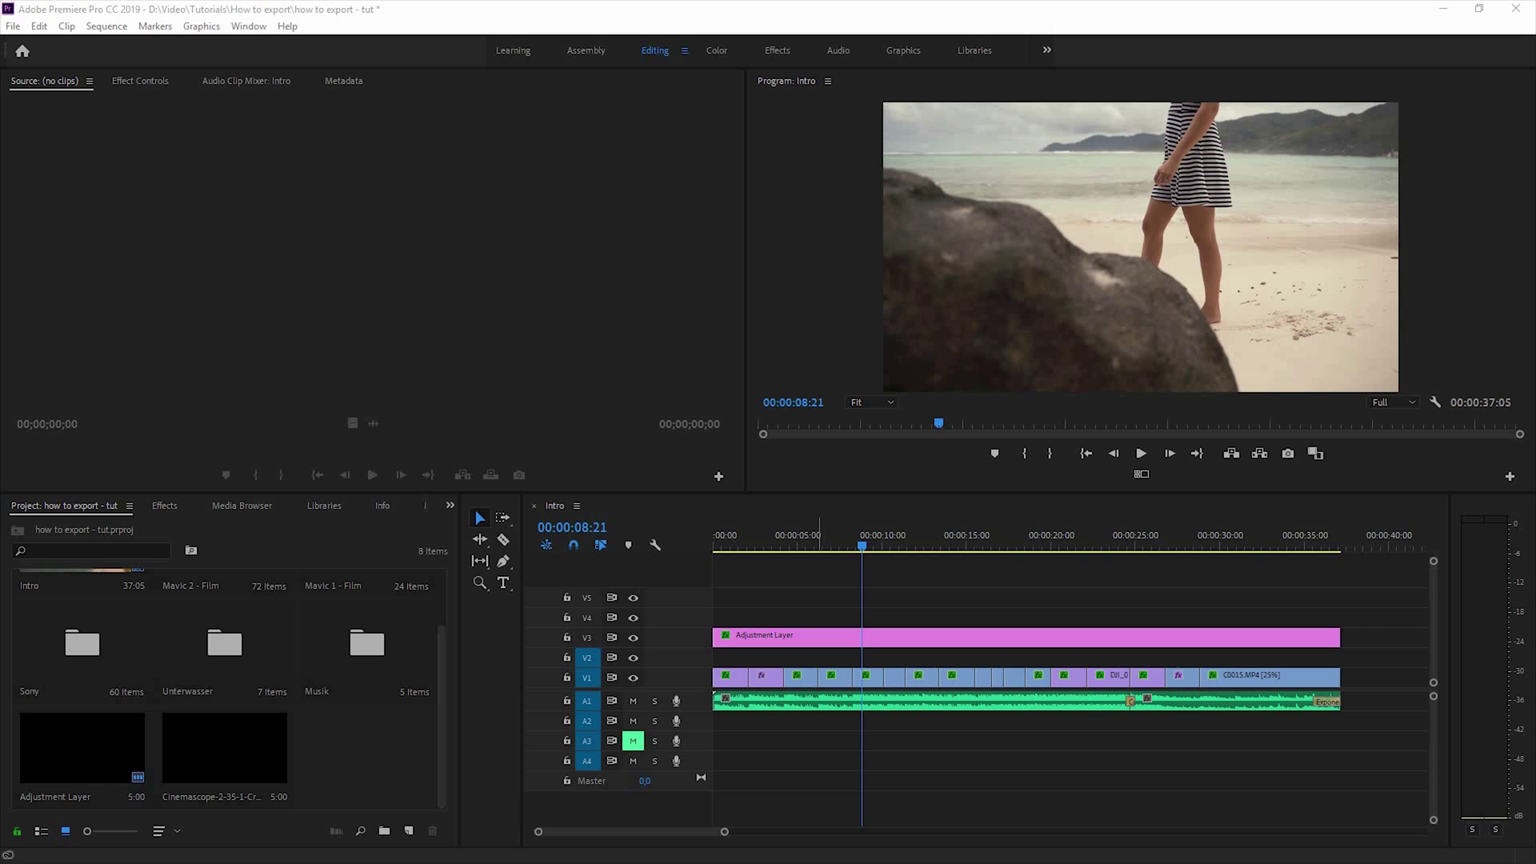
Return to the sequence start and toggle the V3 adjustment layer off and on to compare.
click(715, 541)
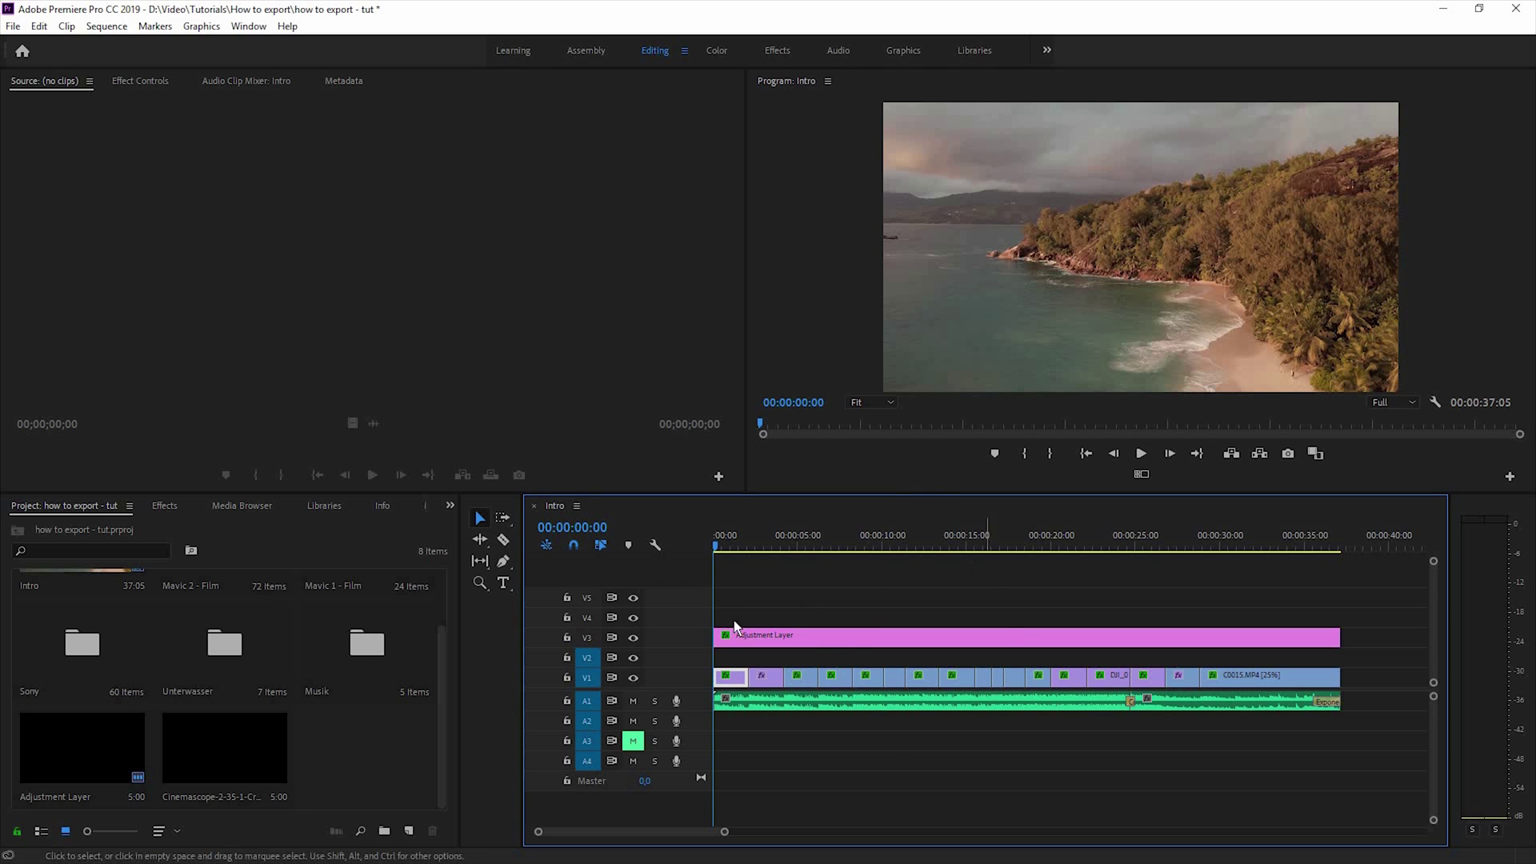
click(633, 638)
click(633, 637)
click(633, 637)
click(633, 638)
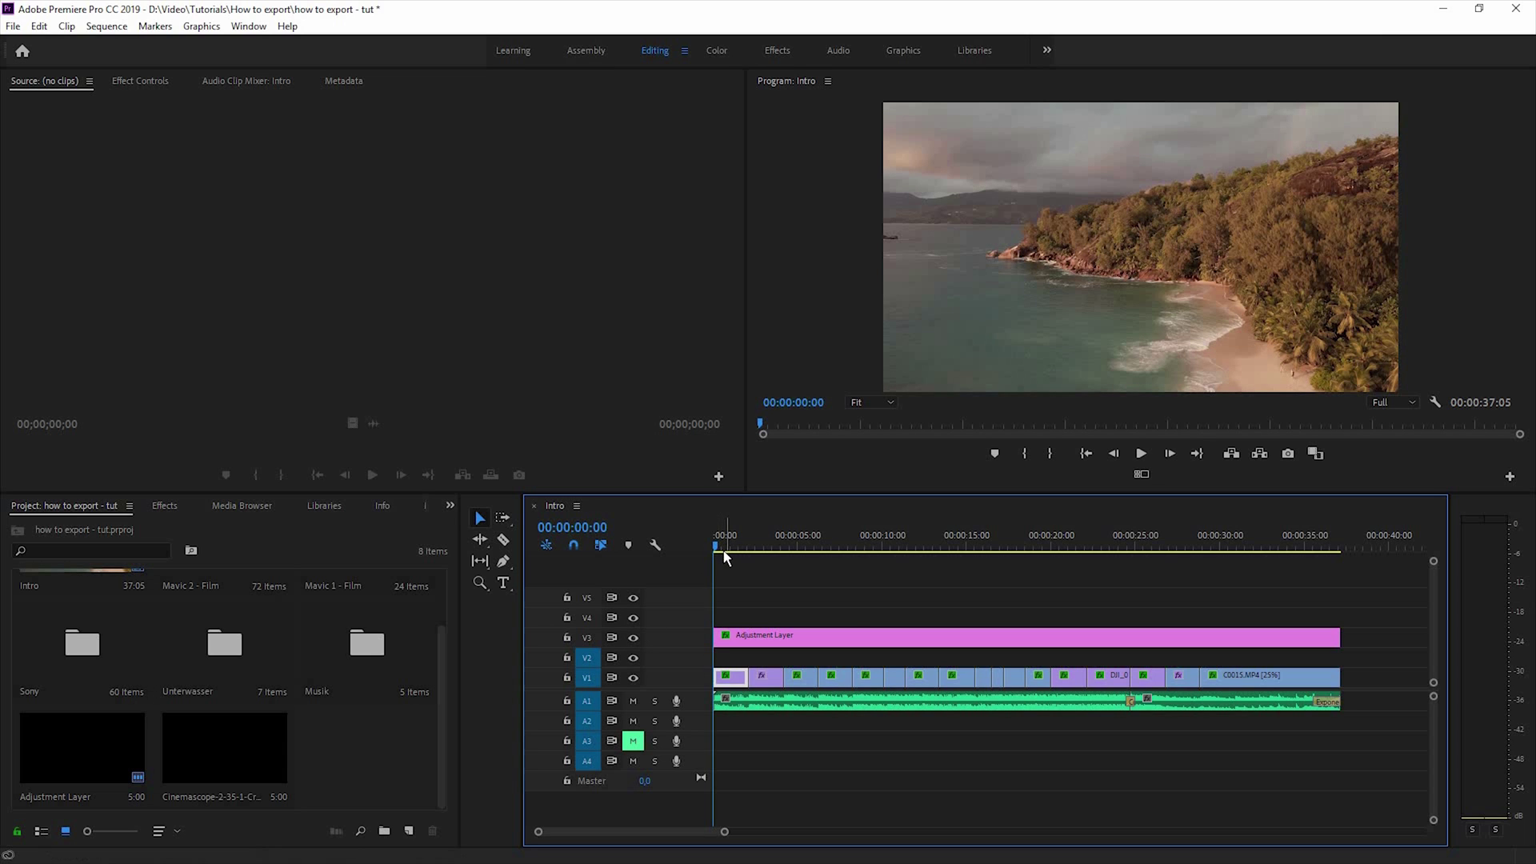
Scrub to the slowed beach clip and bring up its Clip Speed / Duration dialog with Ctrl+R.
click(828, 536)
drag(832, 536, 869, 536)
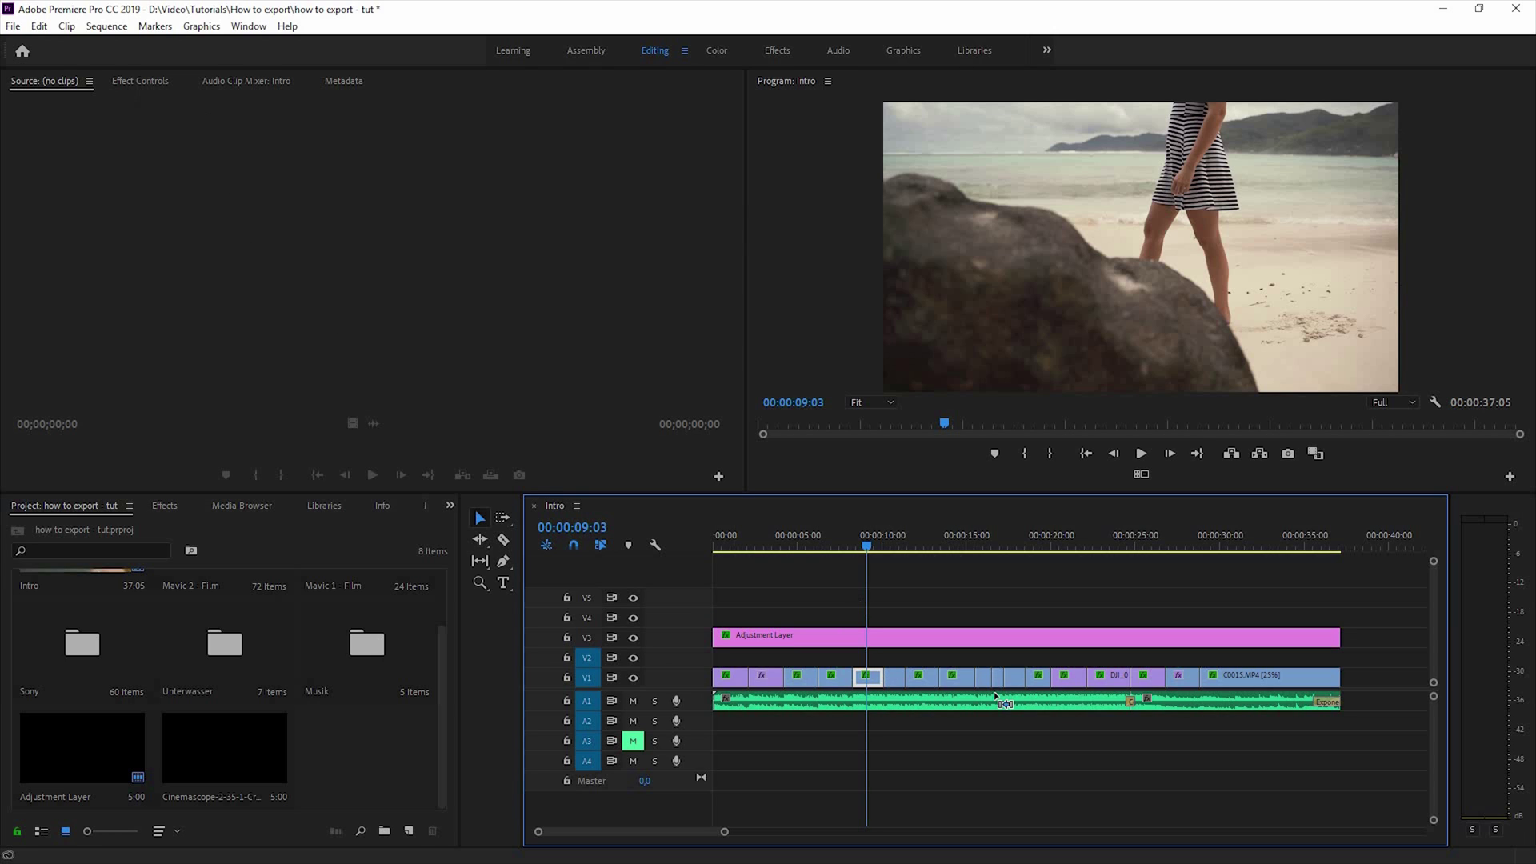
key(ctrl+r)
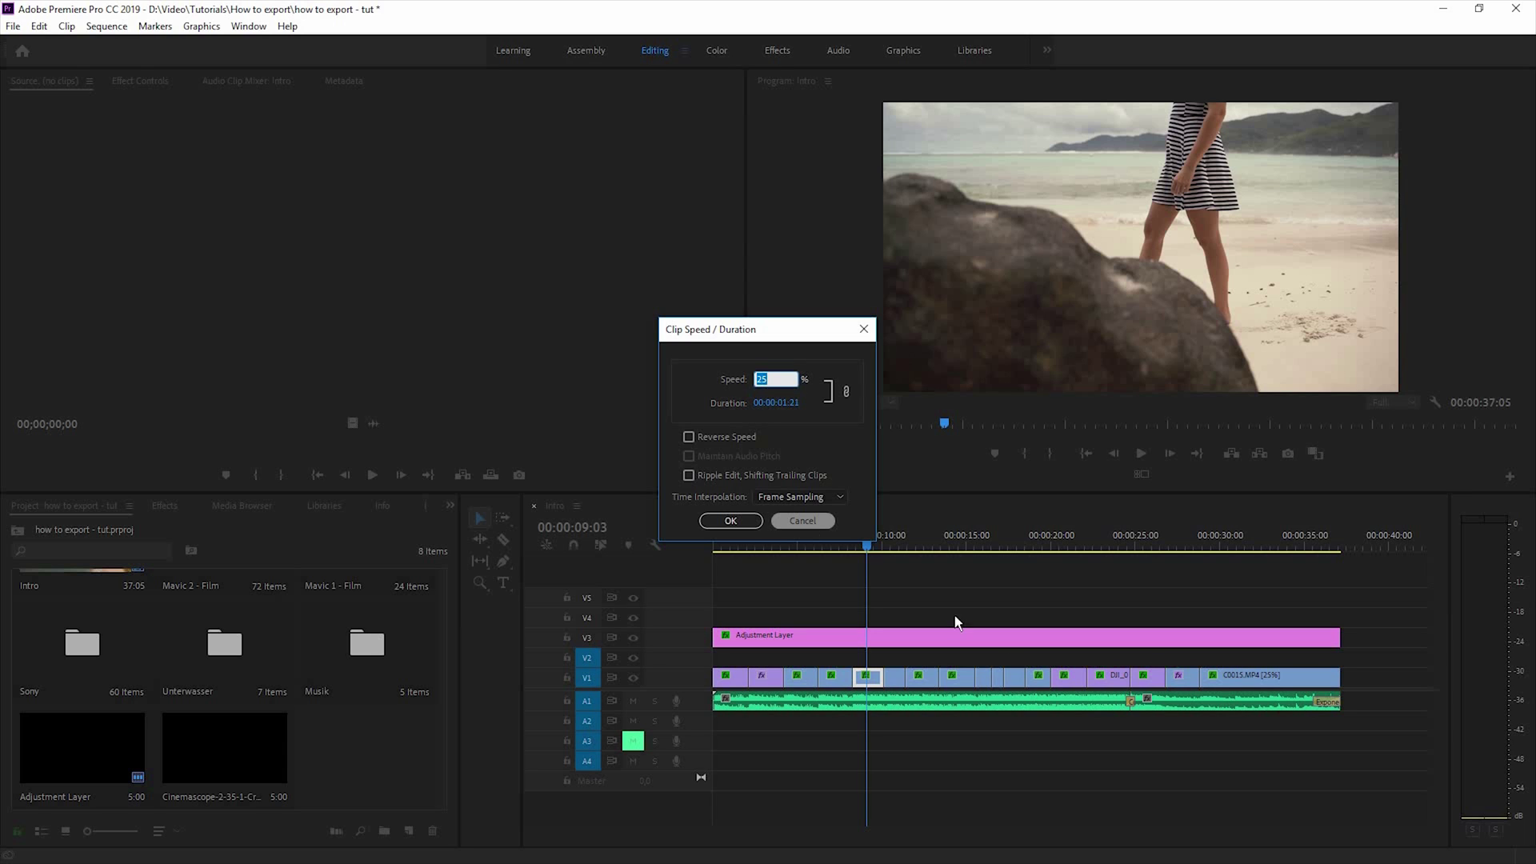
Cancel the speed dialog and change beach clip C0041.MP4's Scale from 200 to 100 in Effect Controls.
click(809, 520)
click(869, 547)
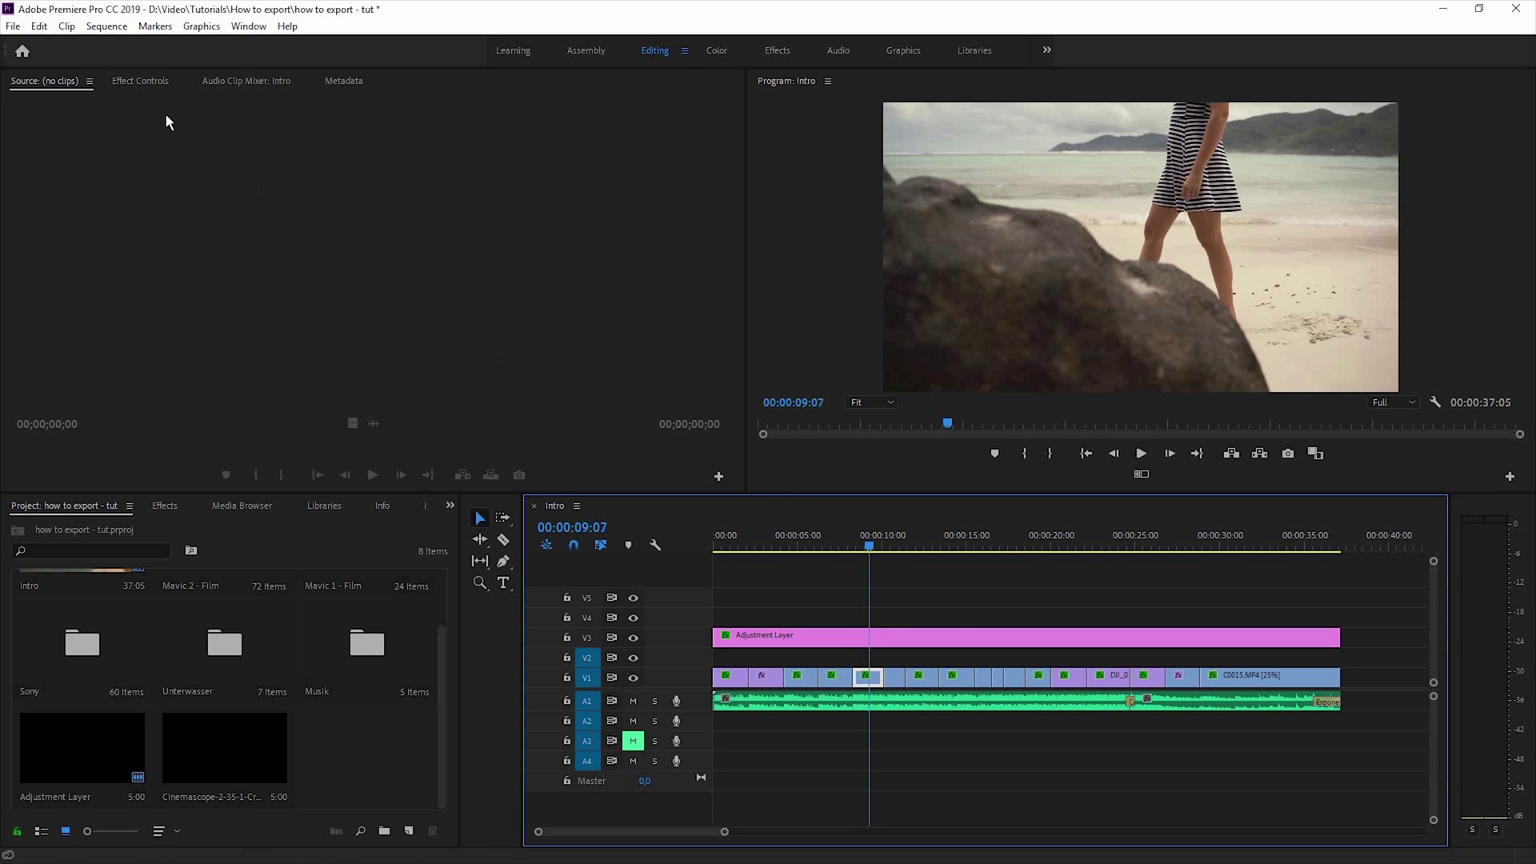
click(140, 81)
click(195, 179)
text(100)
key(Return)
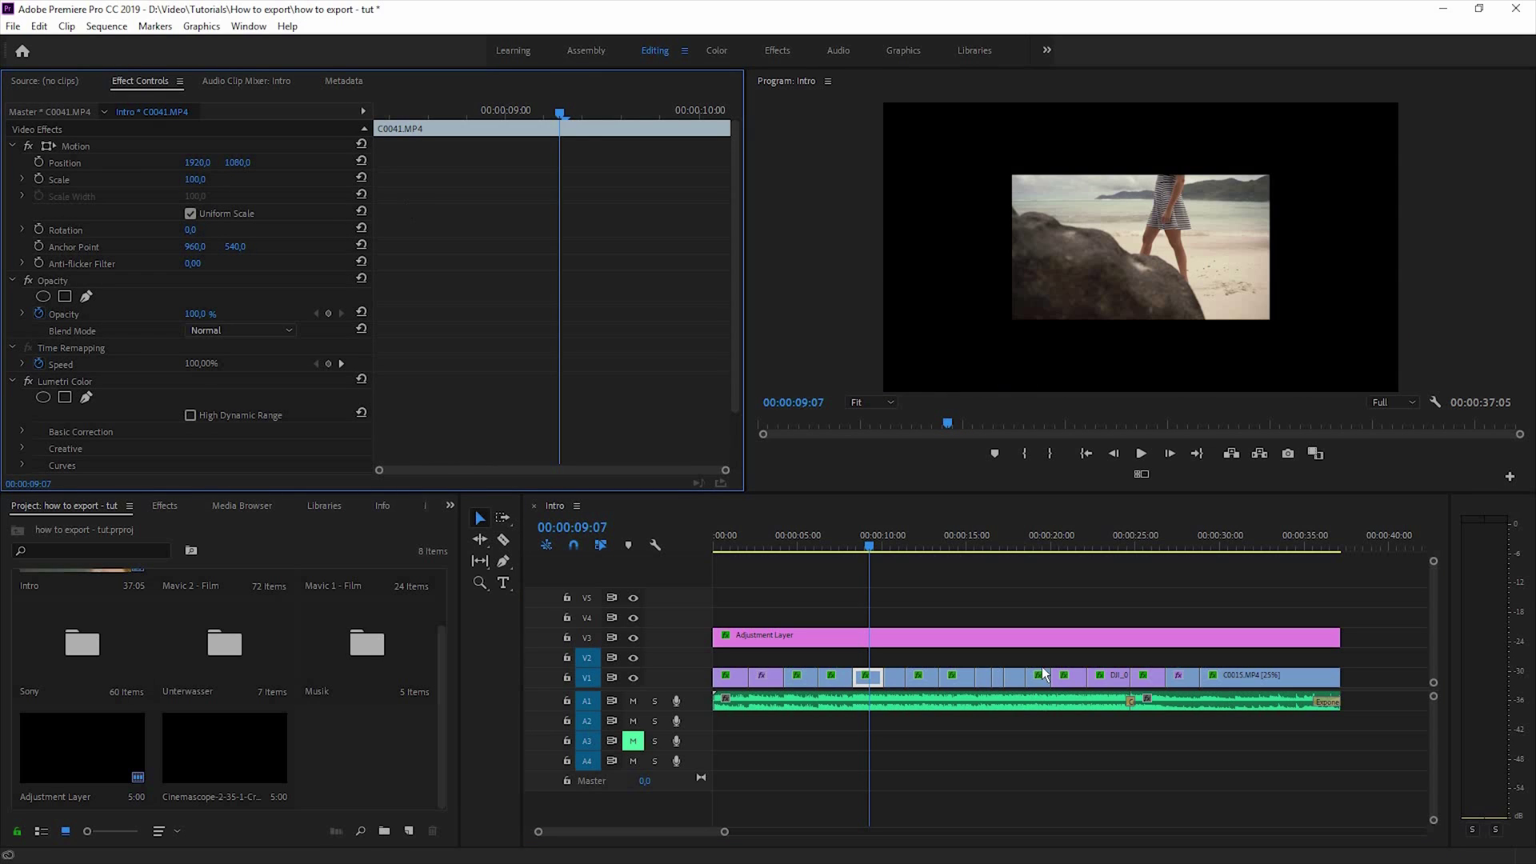
click(867, 541)
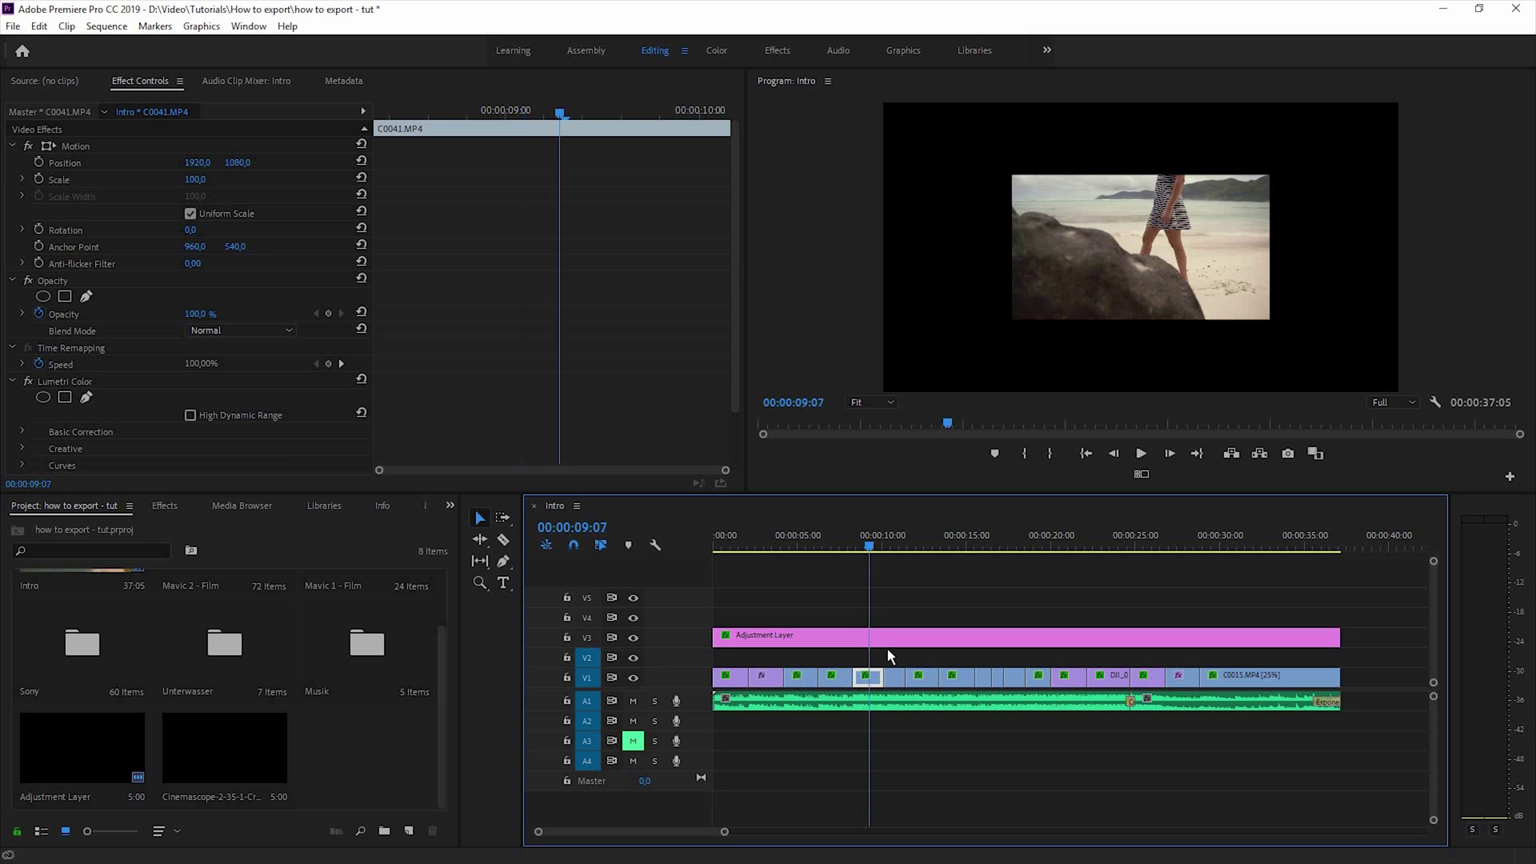
Apply Set to Frame Size to the beach clip, then scrub the playhead back to the start.
right_click(878, 676)
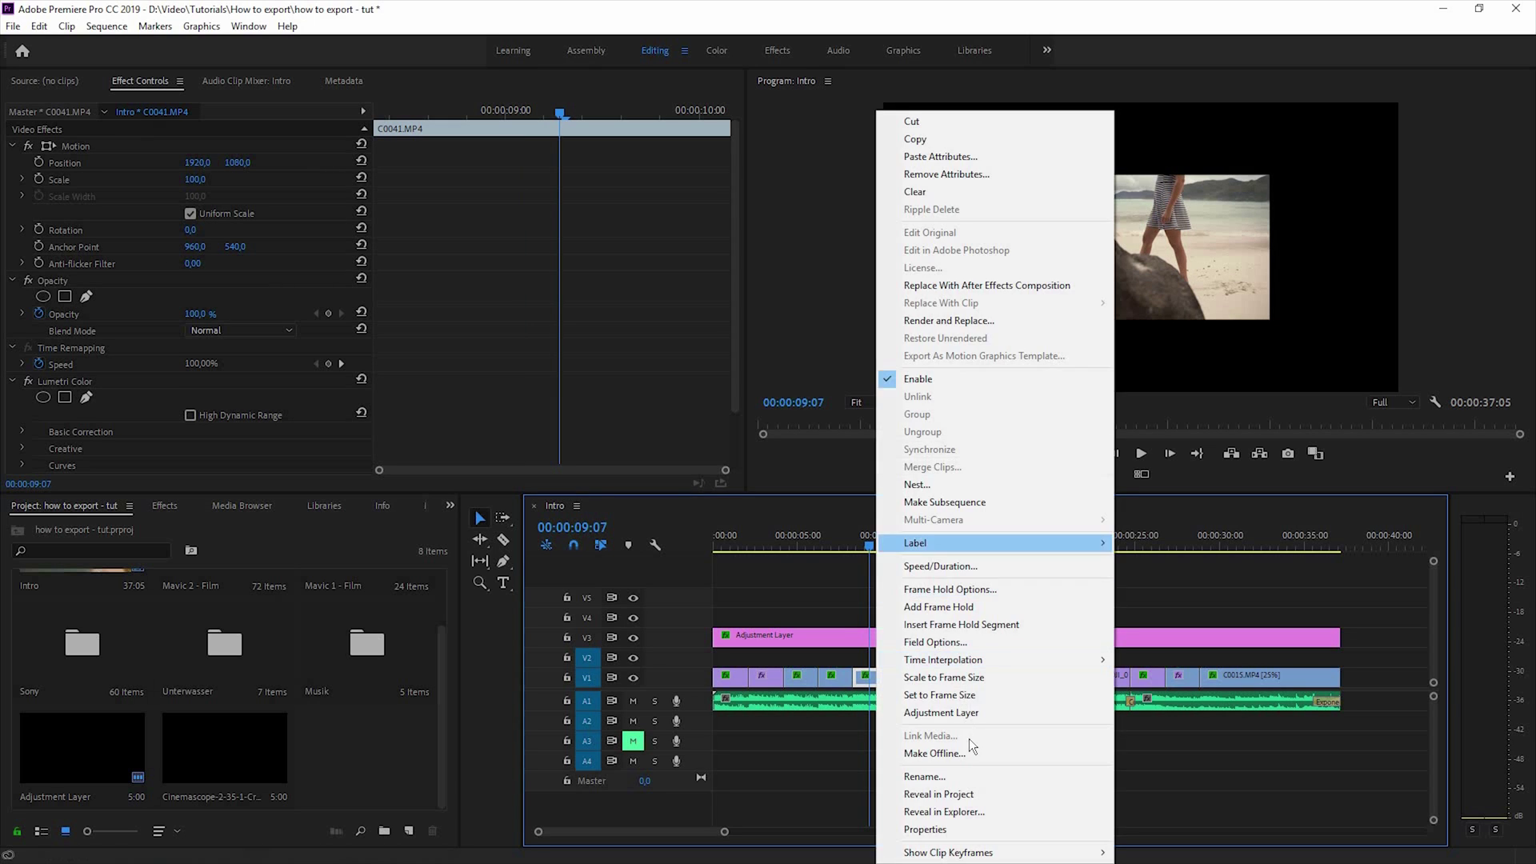
click(964, 694)
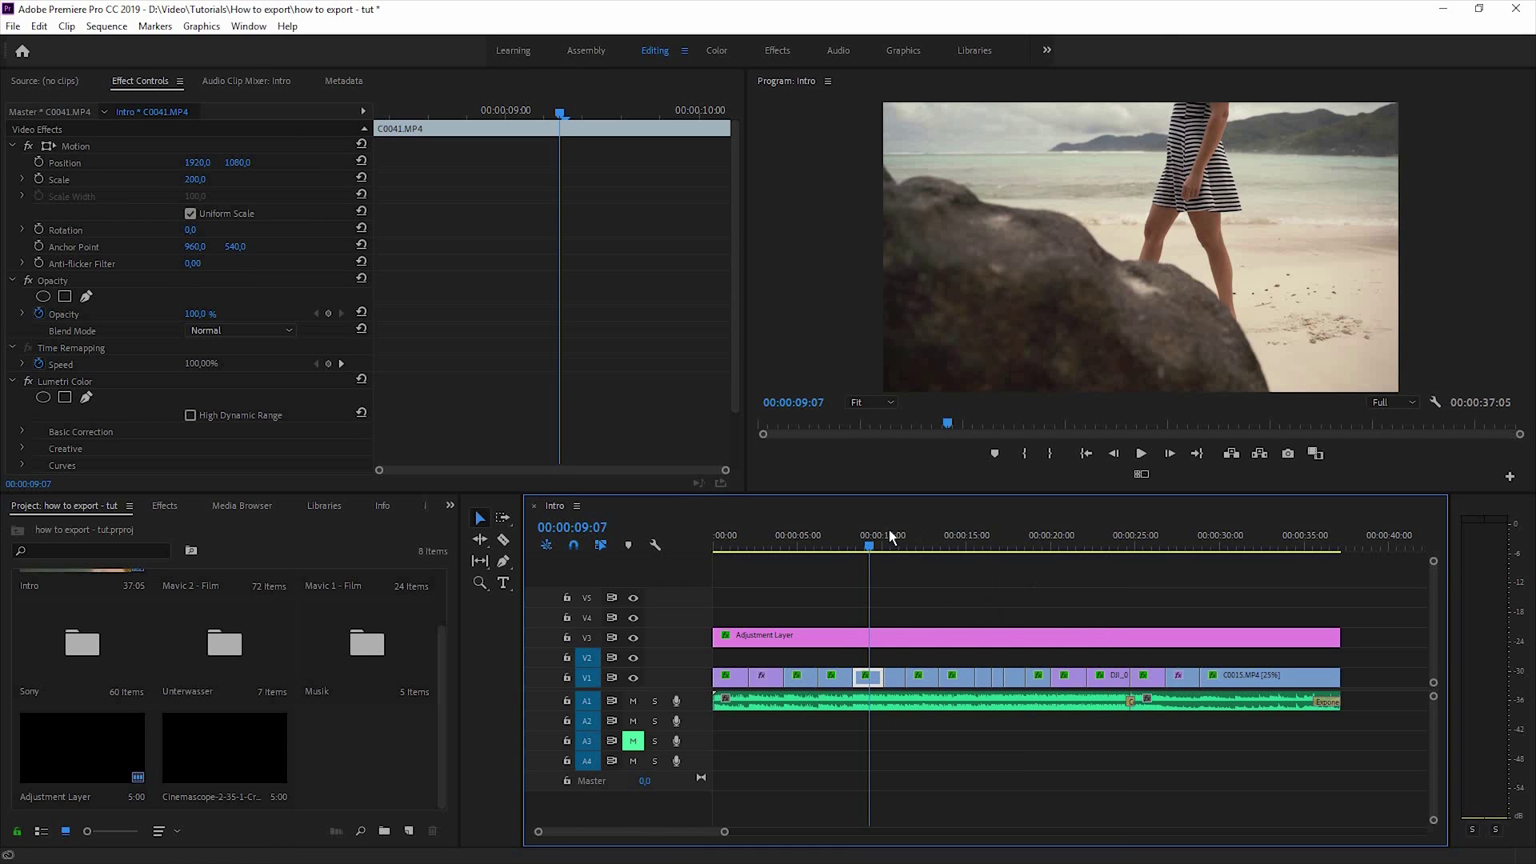
drag(870, 547, 943, 547)
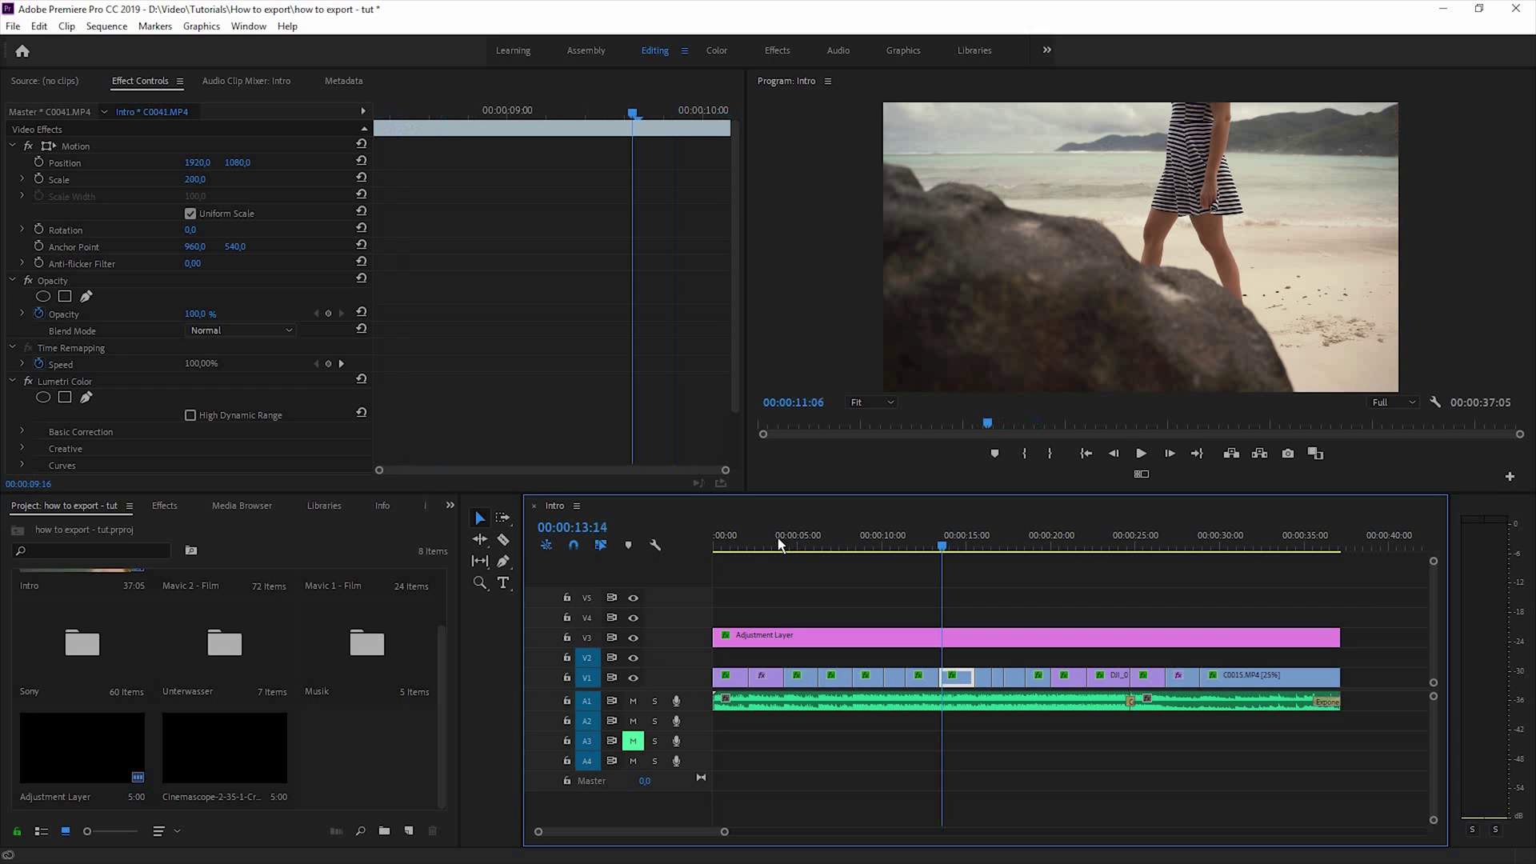
drag(780, 544, 700, 531)
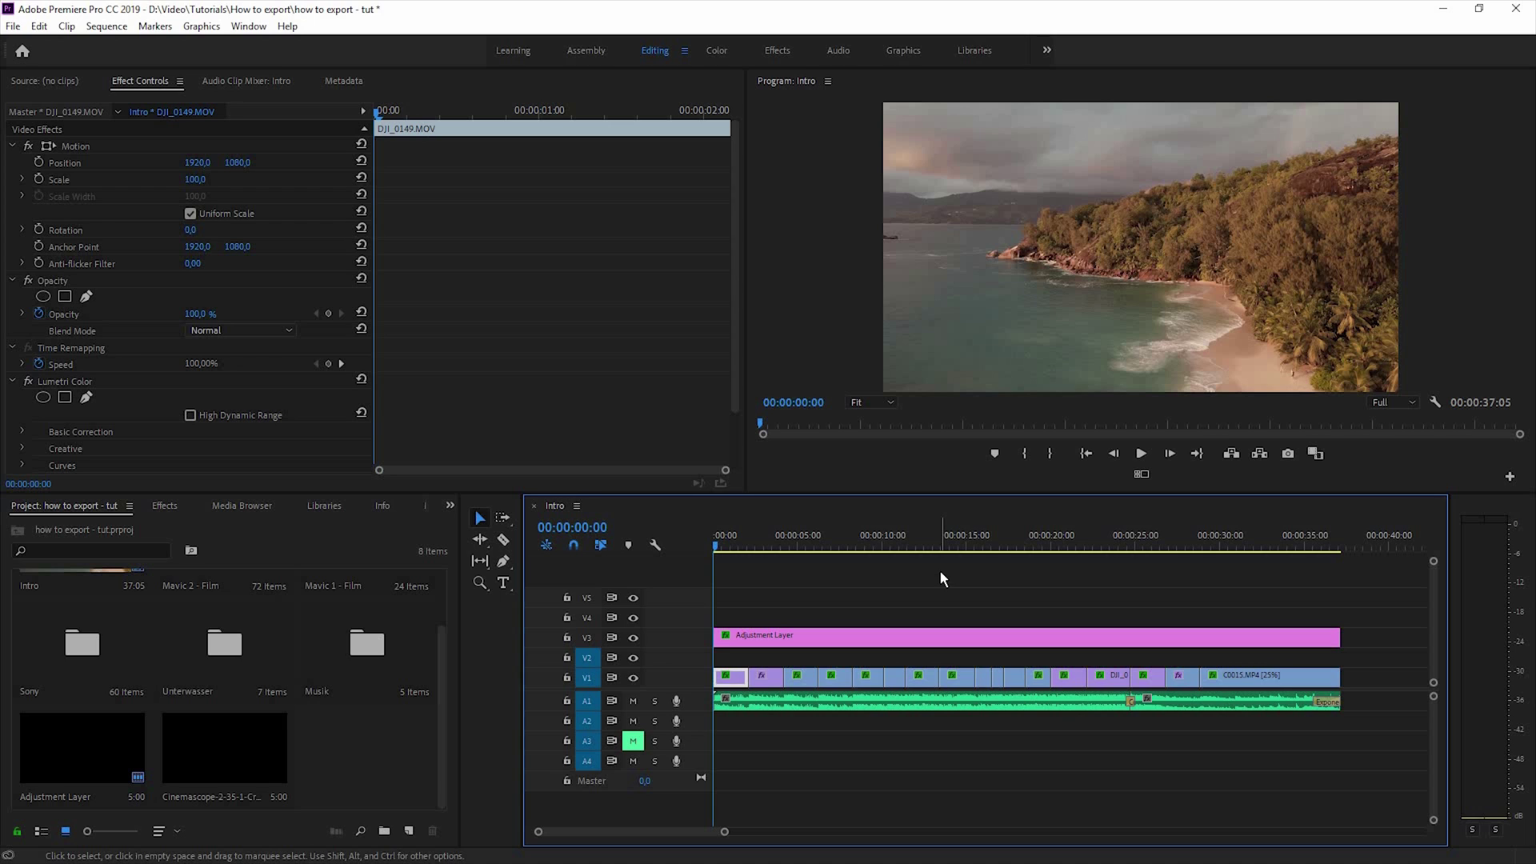
Place the Cinemascope bars PNG on track V5 and scrub in to preview the bars.
click(238, 749)
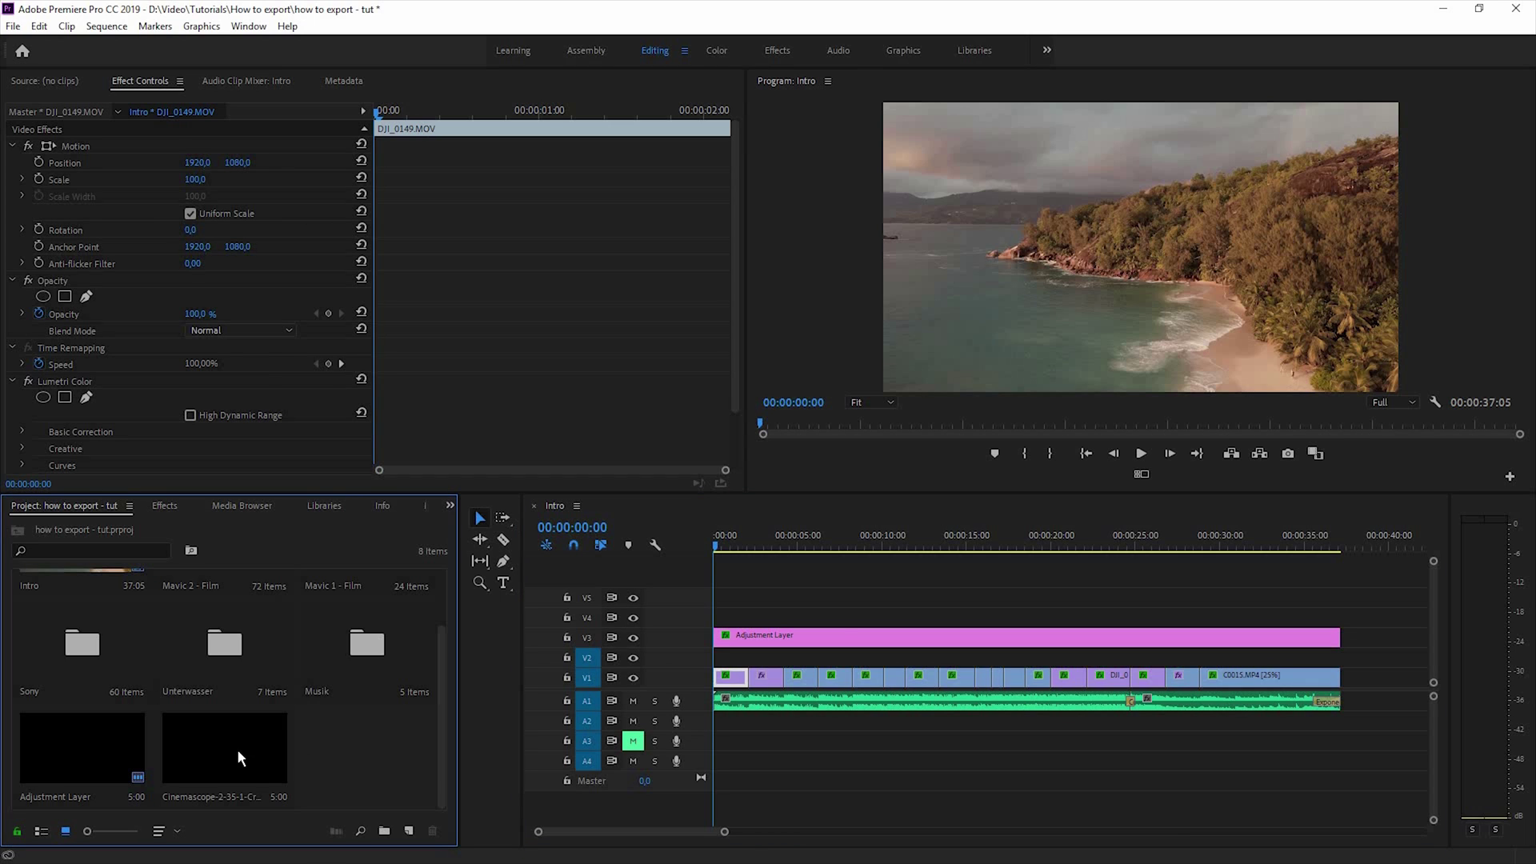
drag(253, 747, 1340, 613)
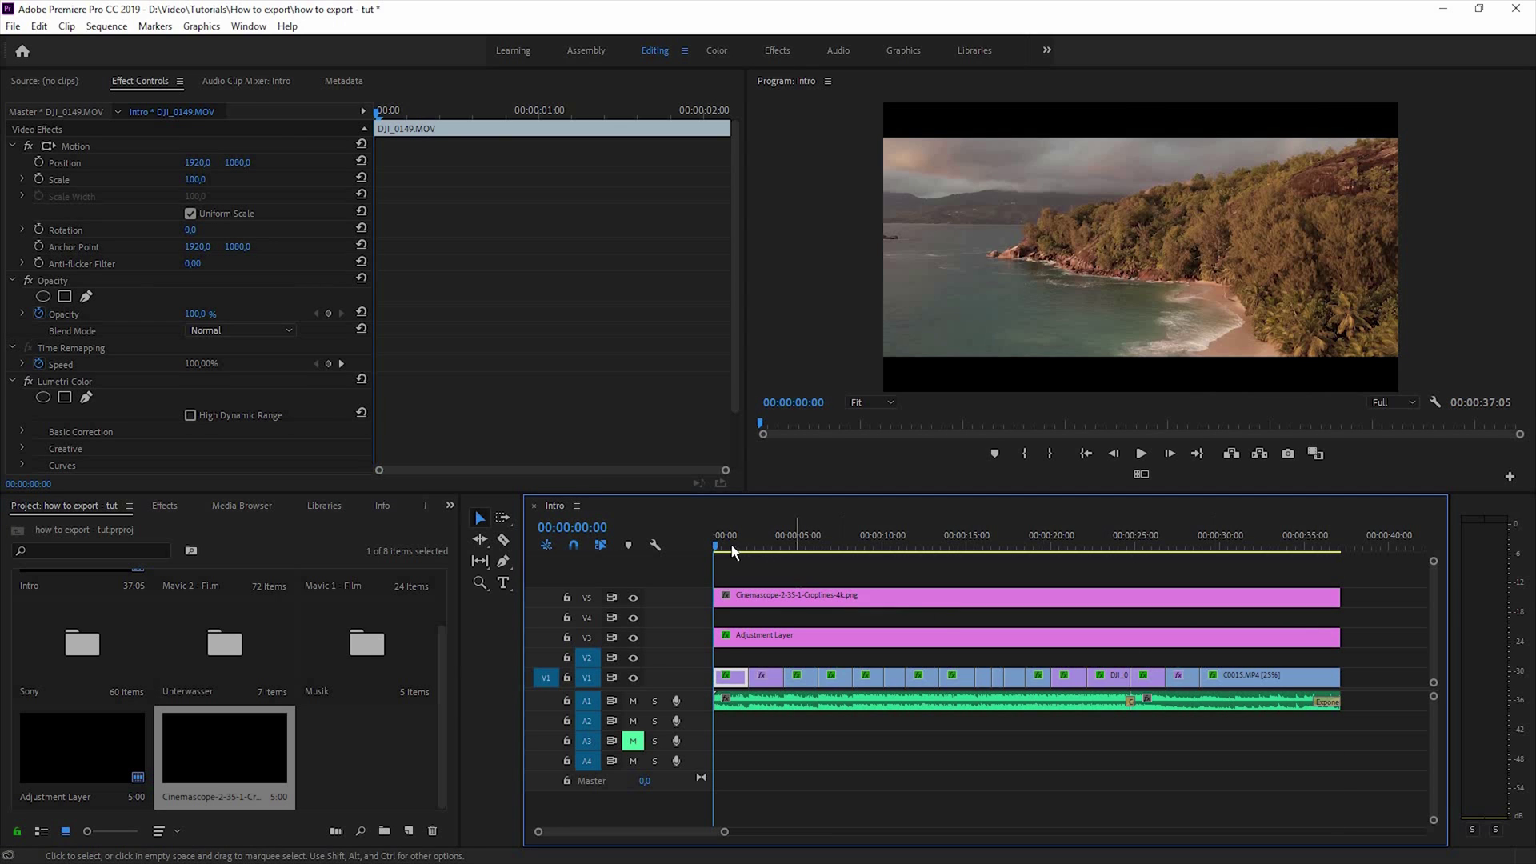
drag(725, 550, 806, 541)
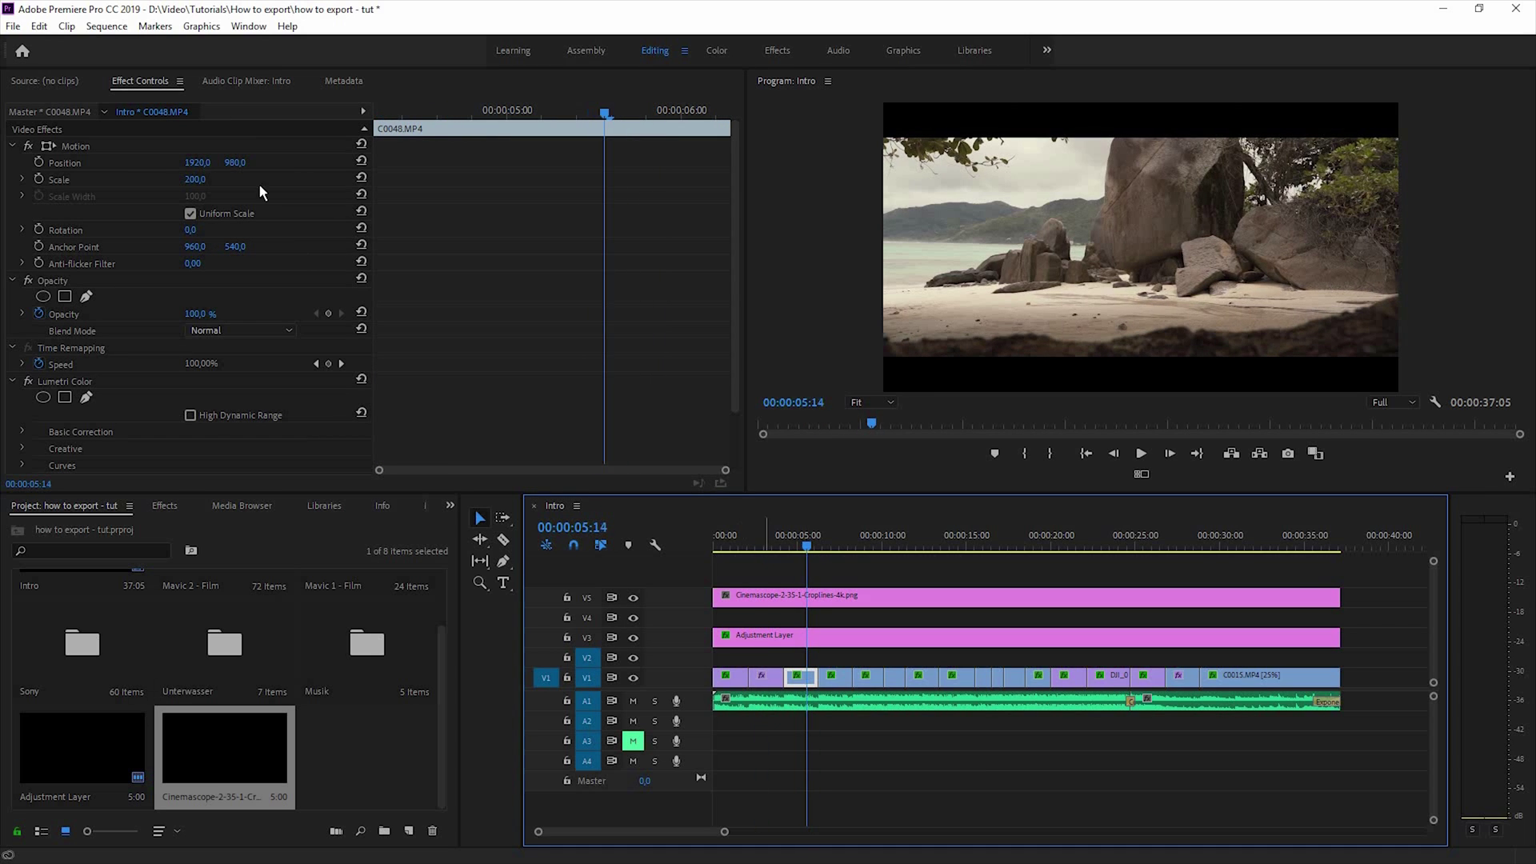
Test the rock clip's Position Y at 98, then restore it to 980.
mouse_move(235, 163)
mouse_down()
mouse_move(152, 162)
mouse_move(248, 164)
mouse_up()
click(242, 163)
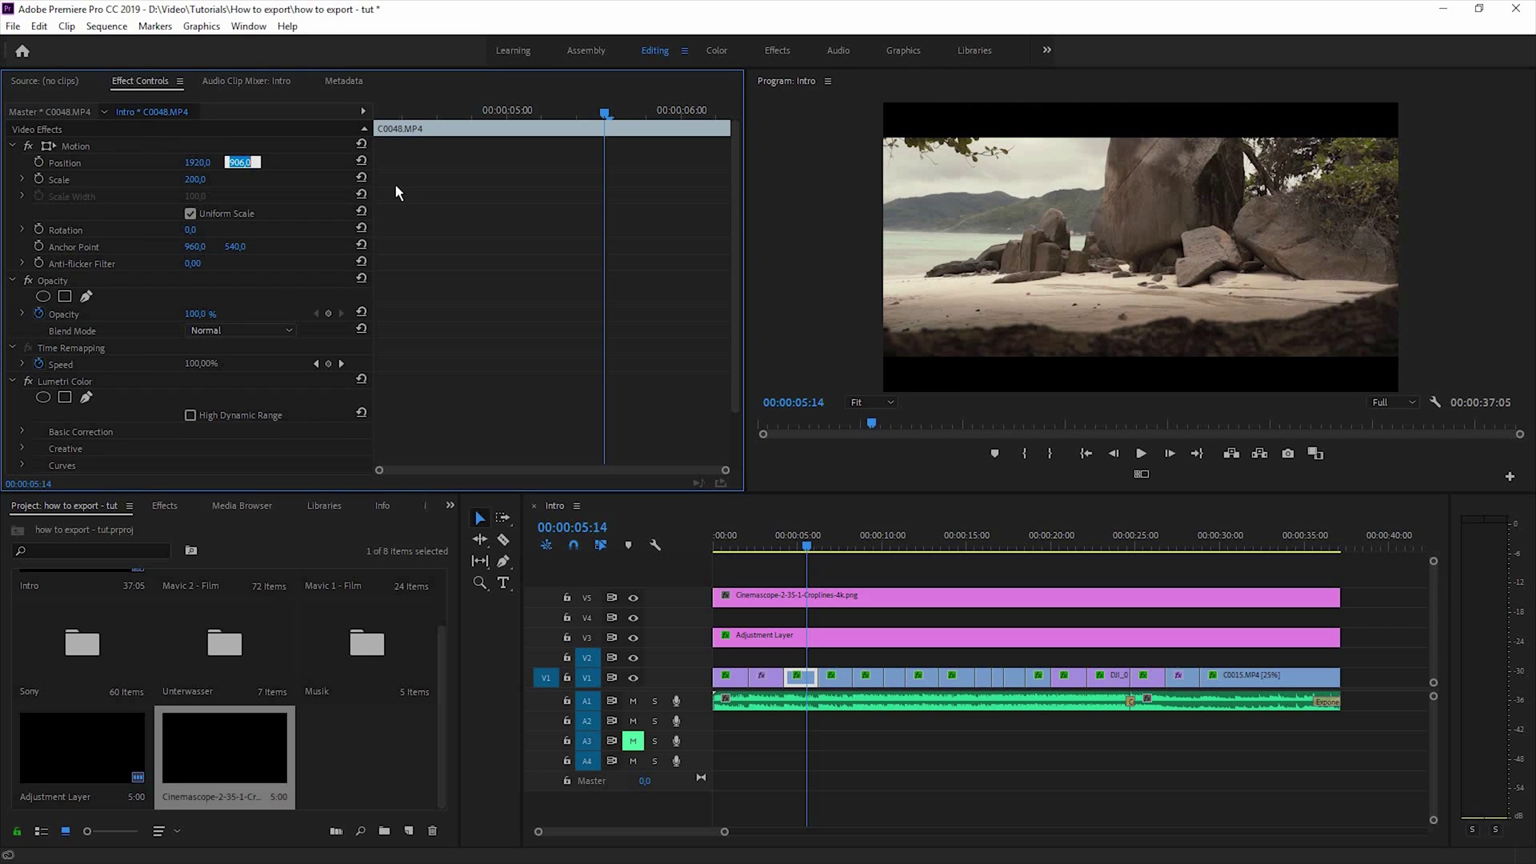
text(98)
key(Return)
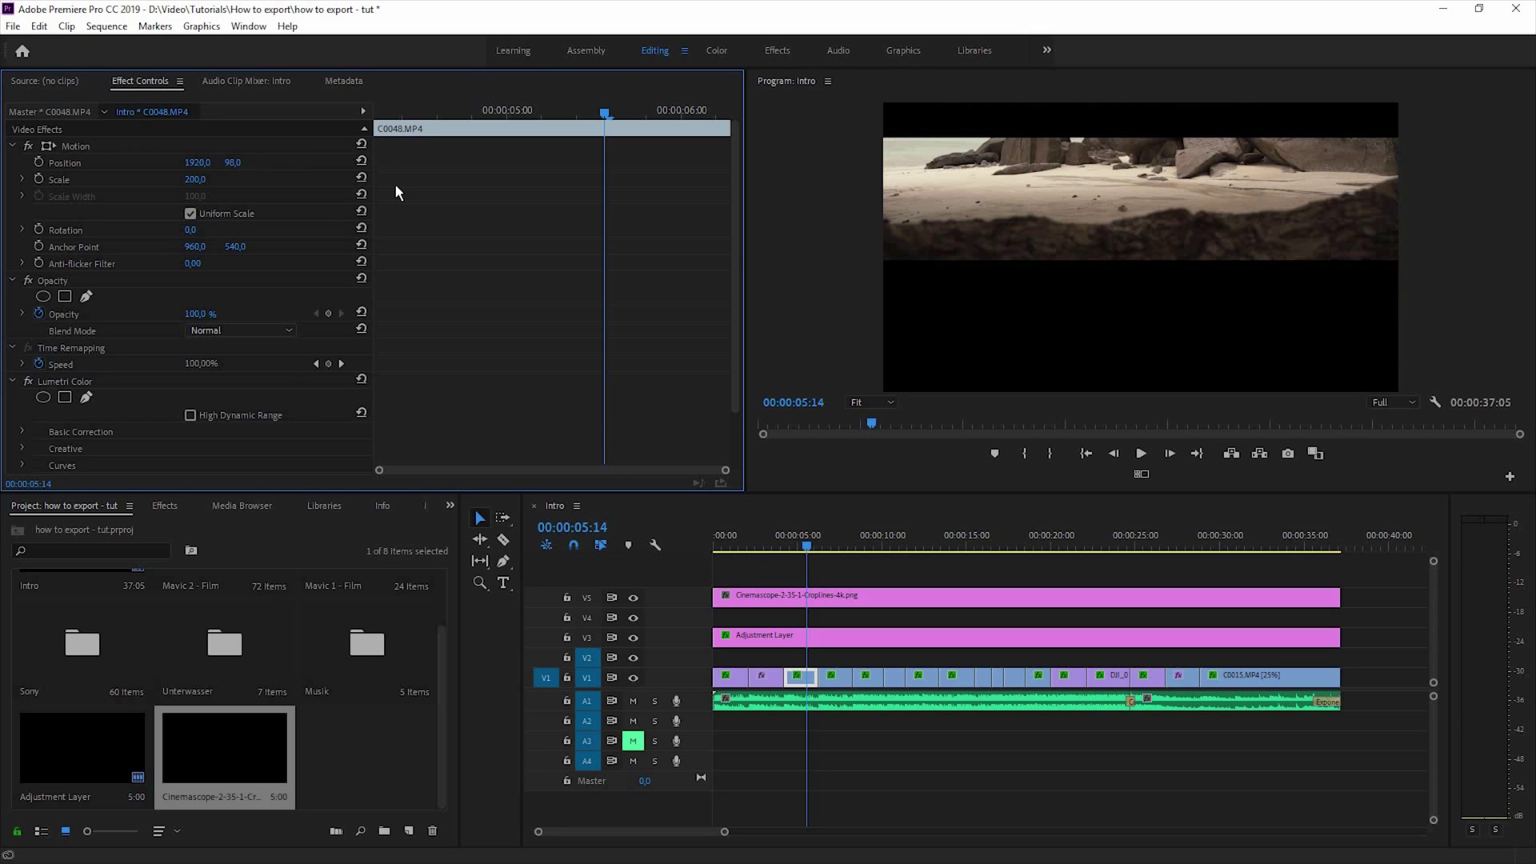
click(242, 163)
text(980)
key(Return)
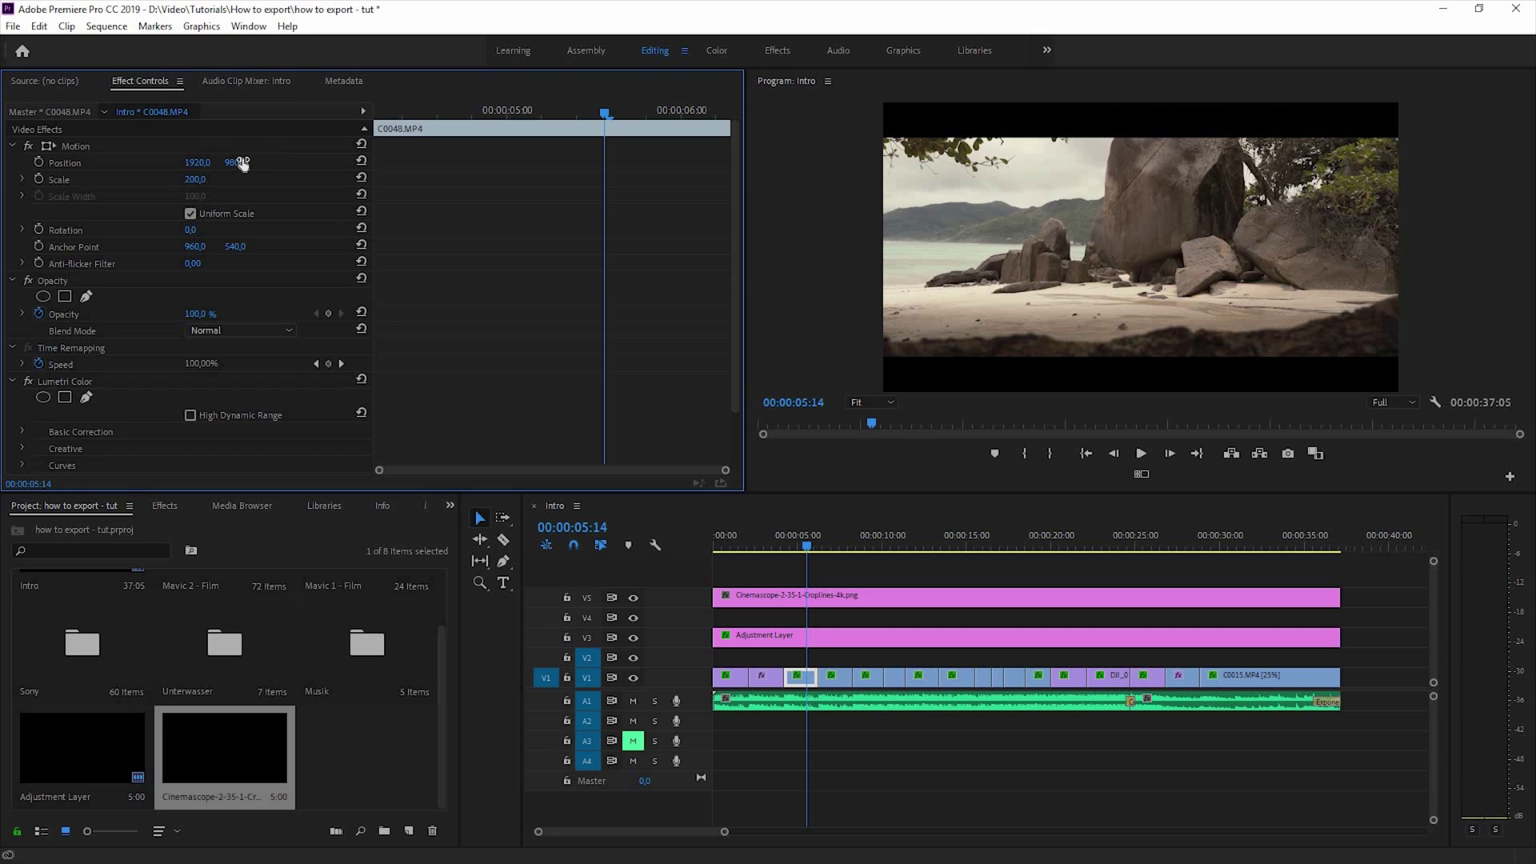
drag(790, 541, 688, 545)
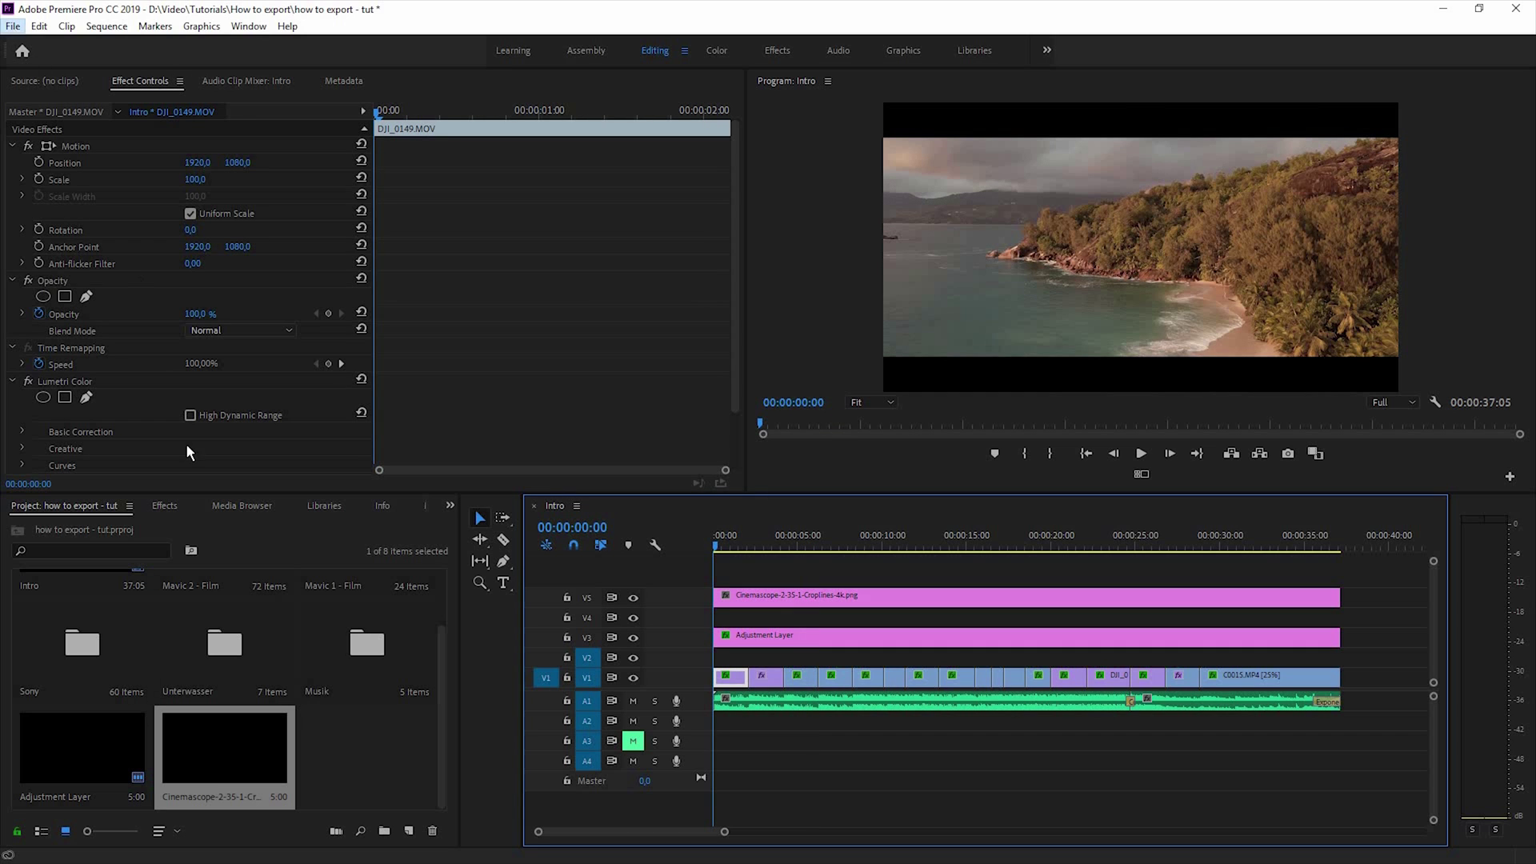
Open the Export Settings for the Intro sequence from File > Export > Media.
click(12, 26)
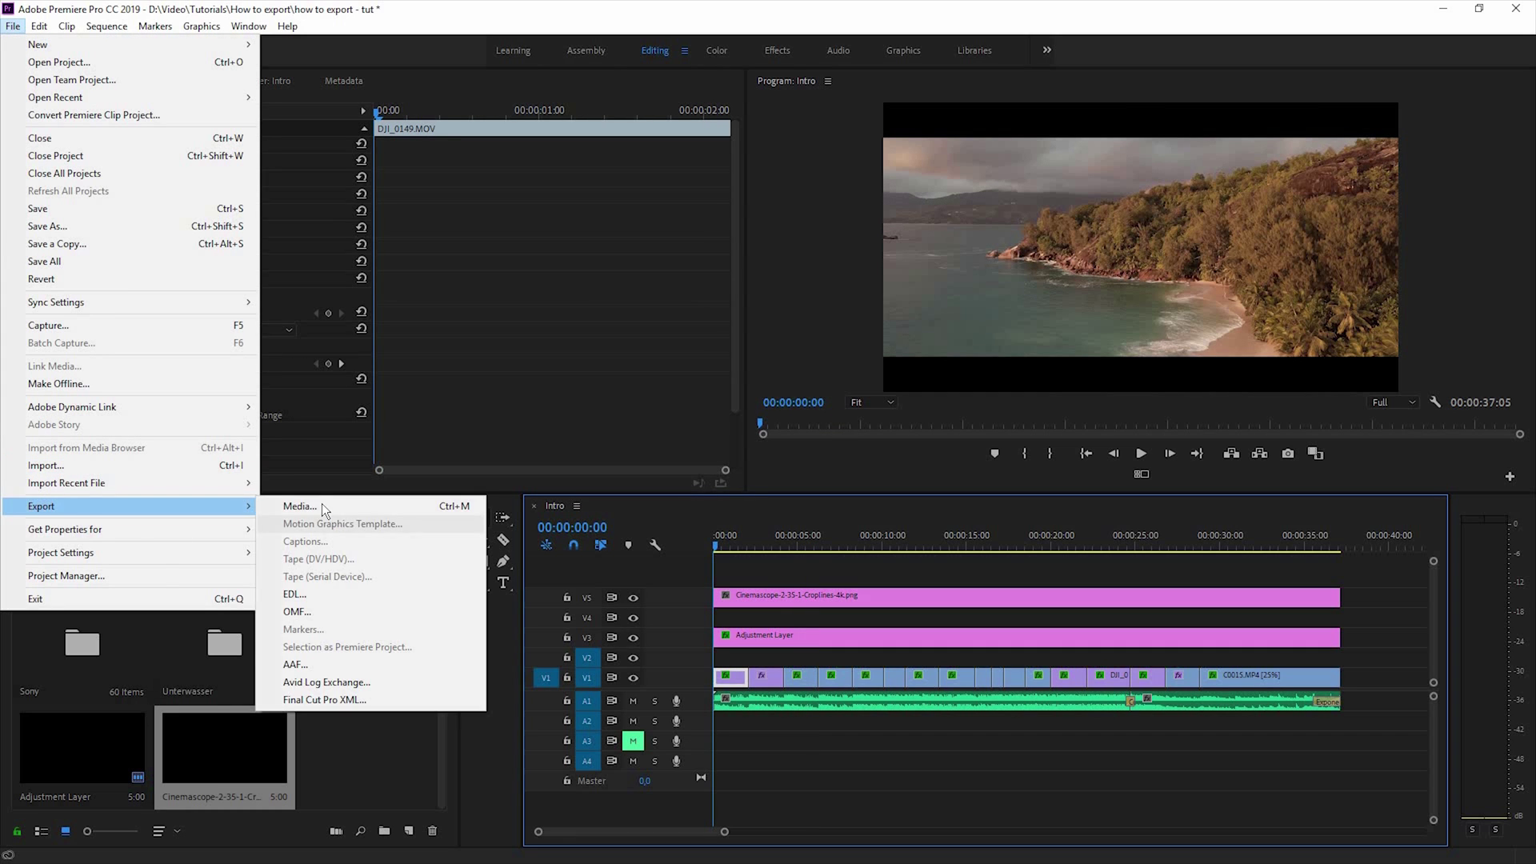
click(321, 502)
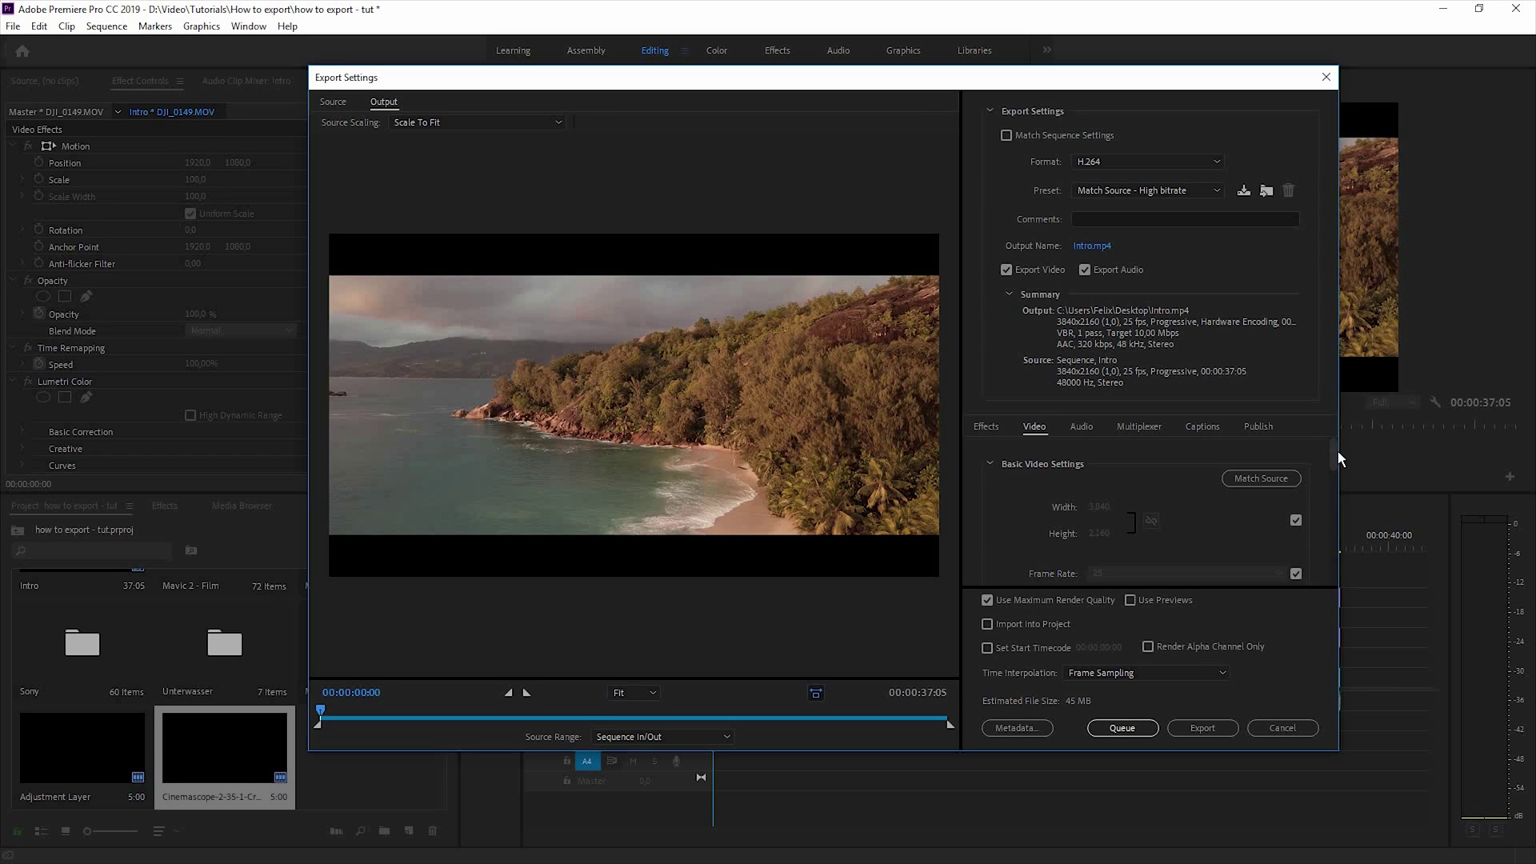
scroll(1337, 475, down, 5)
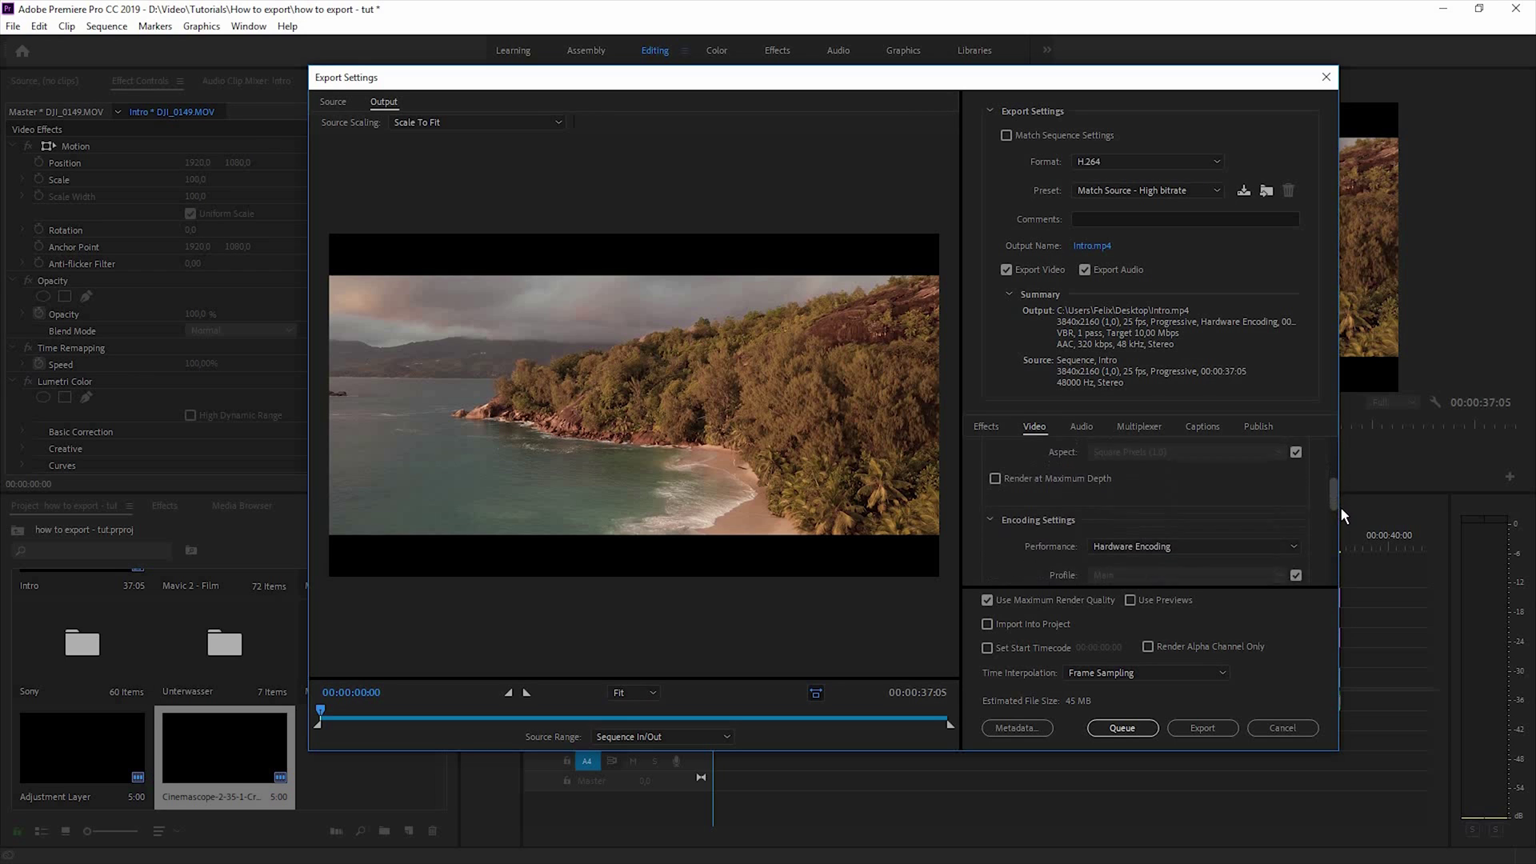
drag(1350, 571, 1355, 421)
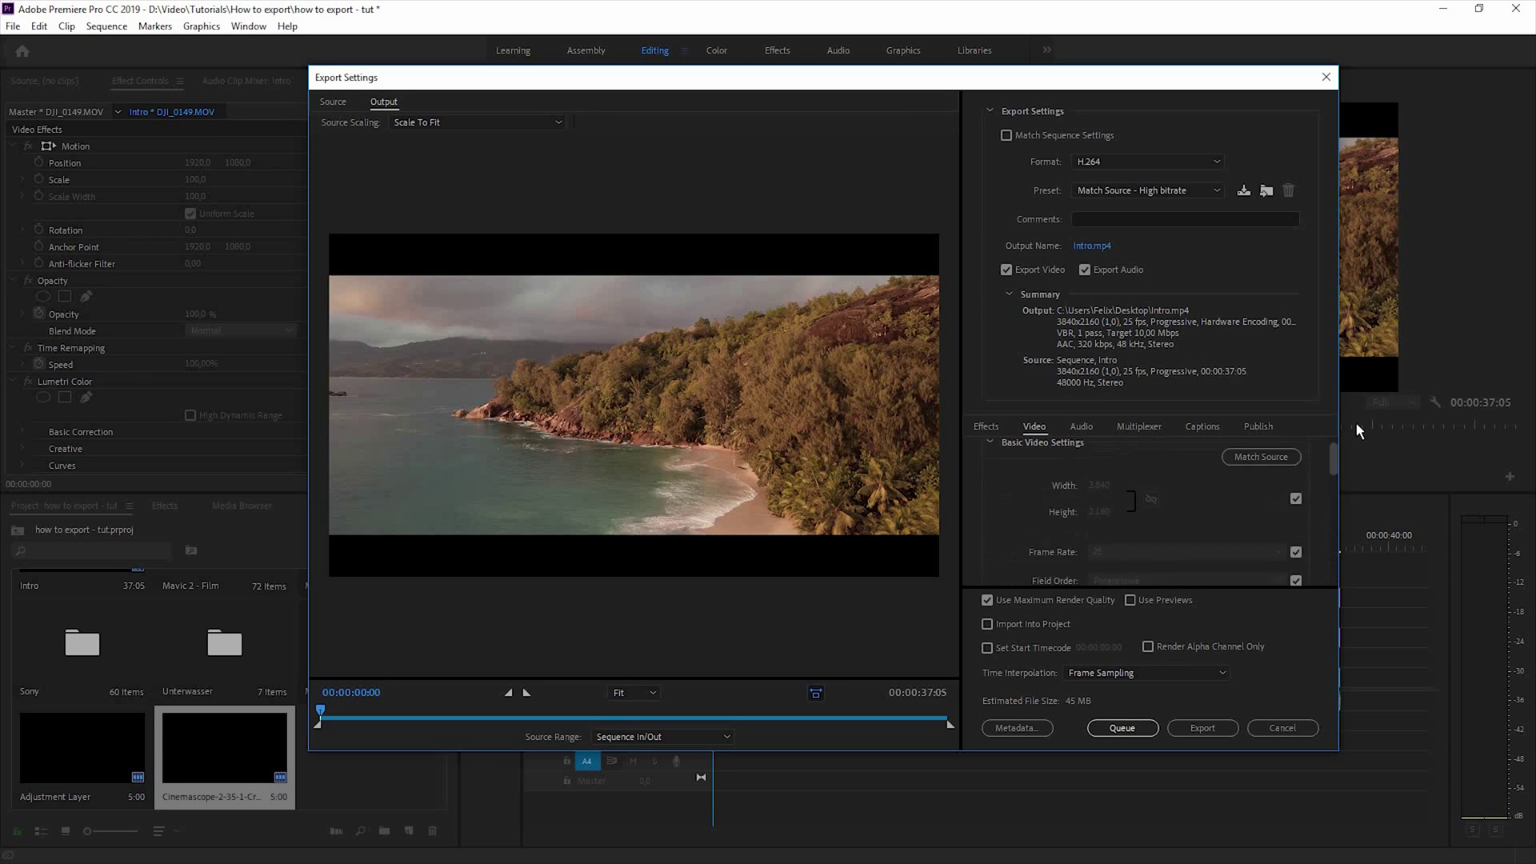
Apply the YouTube 2160p 4K Ultra HD preset with Maximum Render Quality and Maximum Depth enabled.
click(1168, 190)
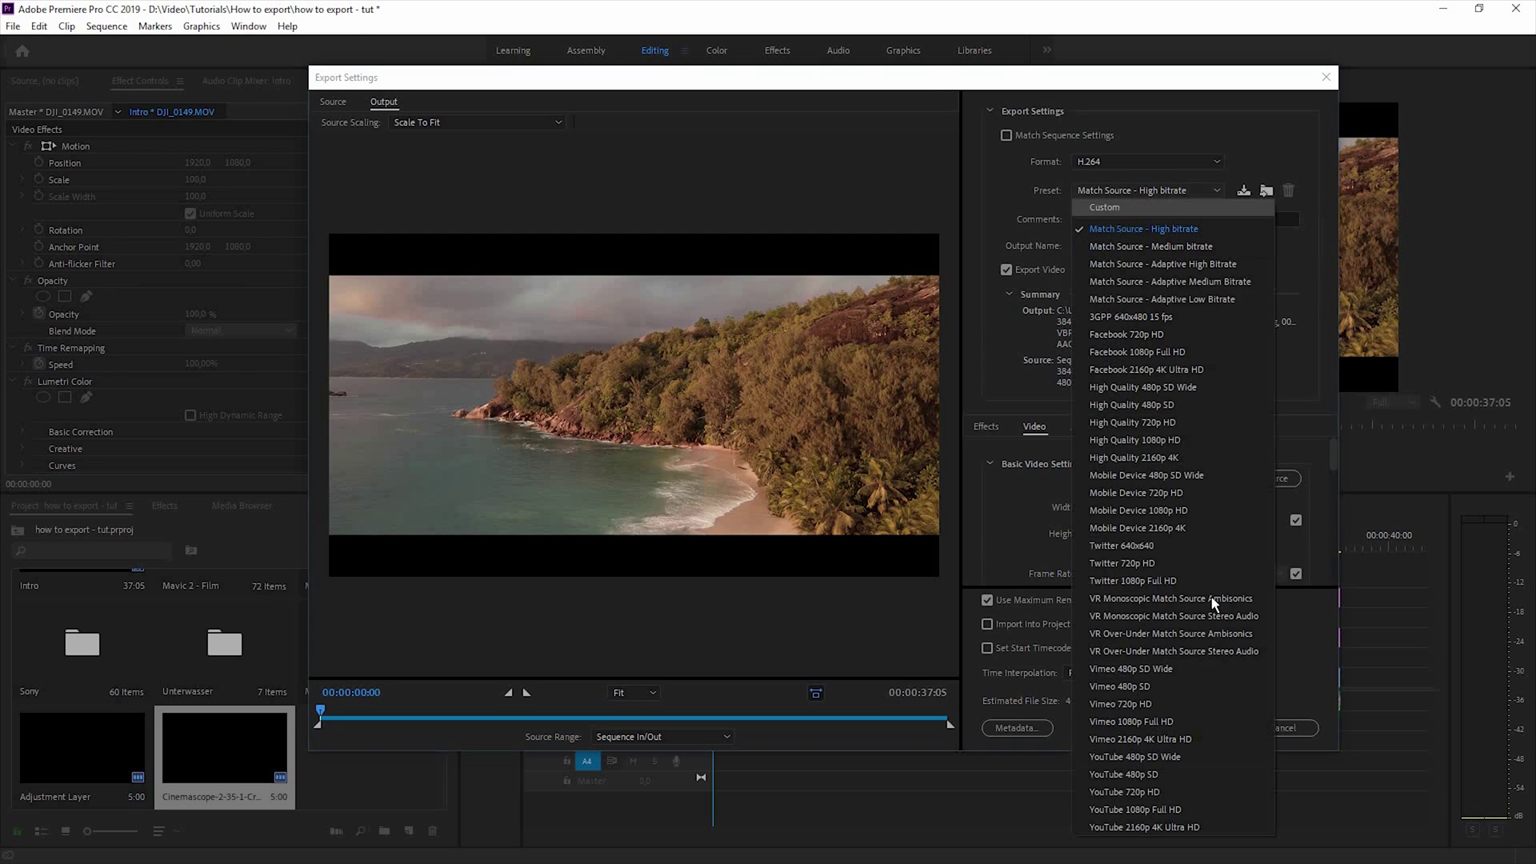
click(1185, 829)
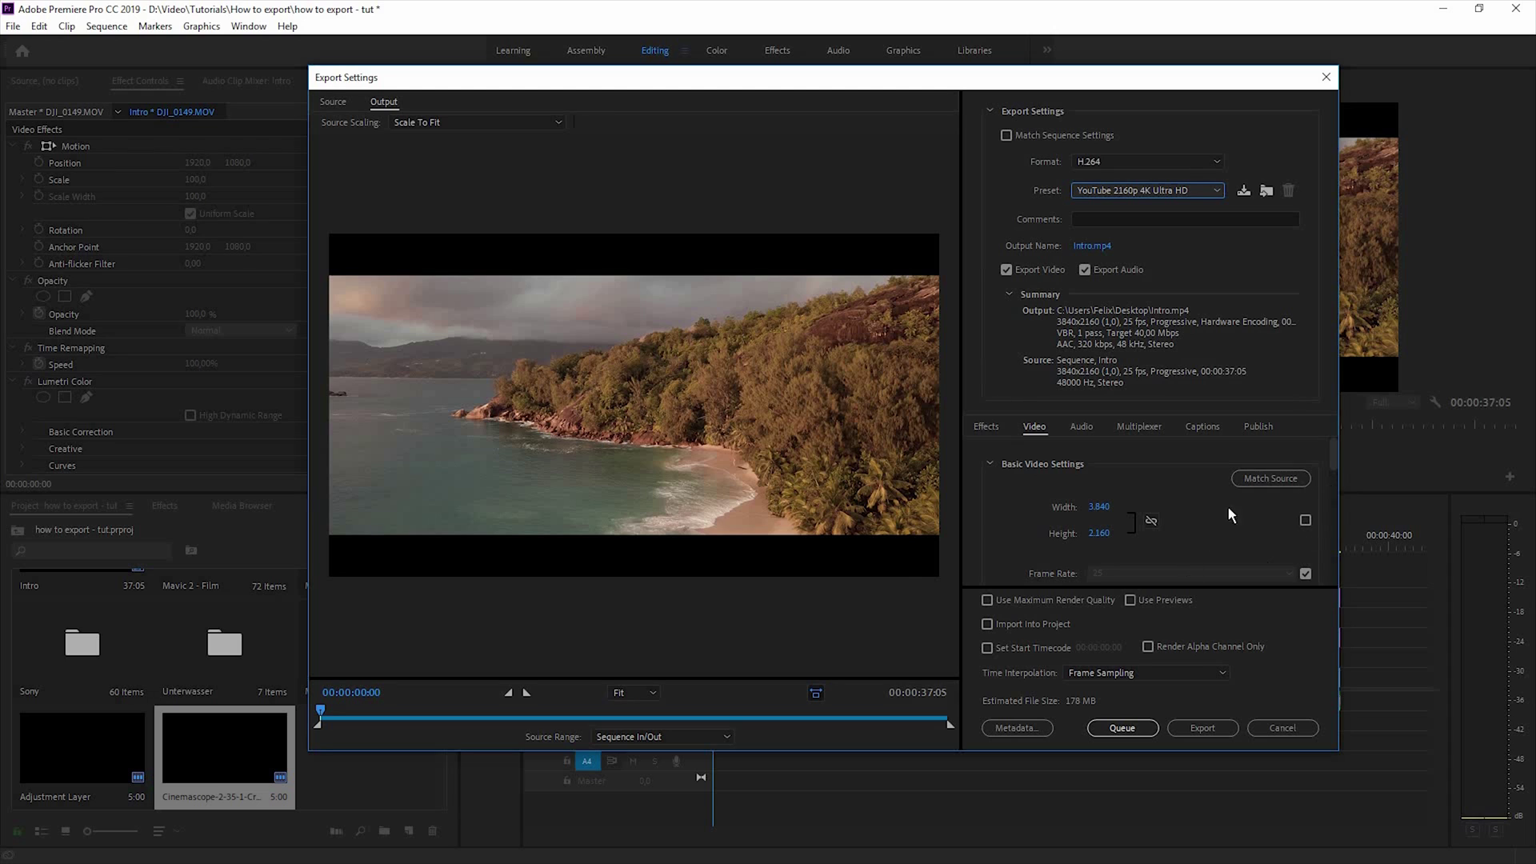
click(989, 601)
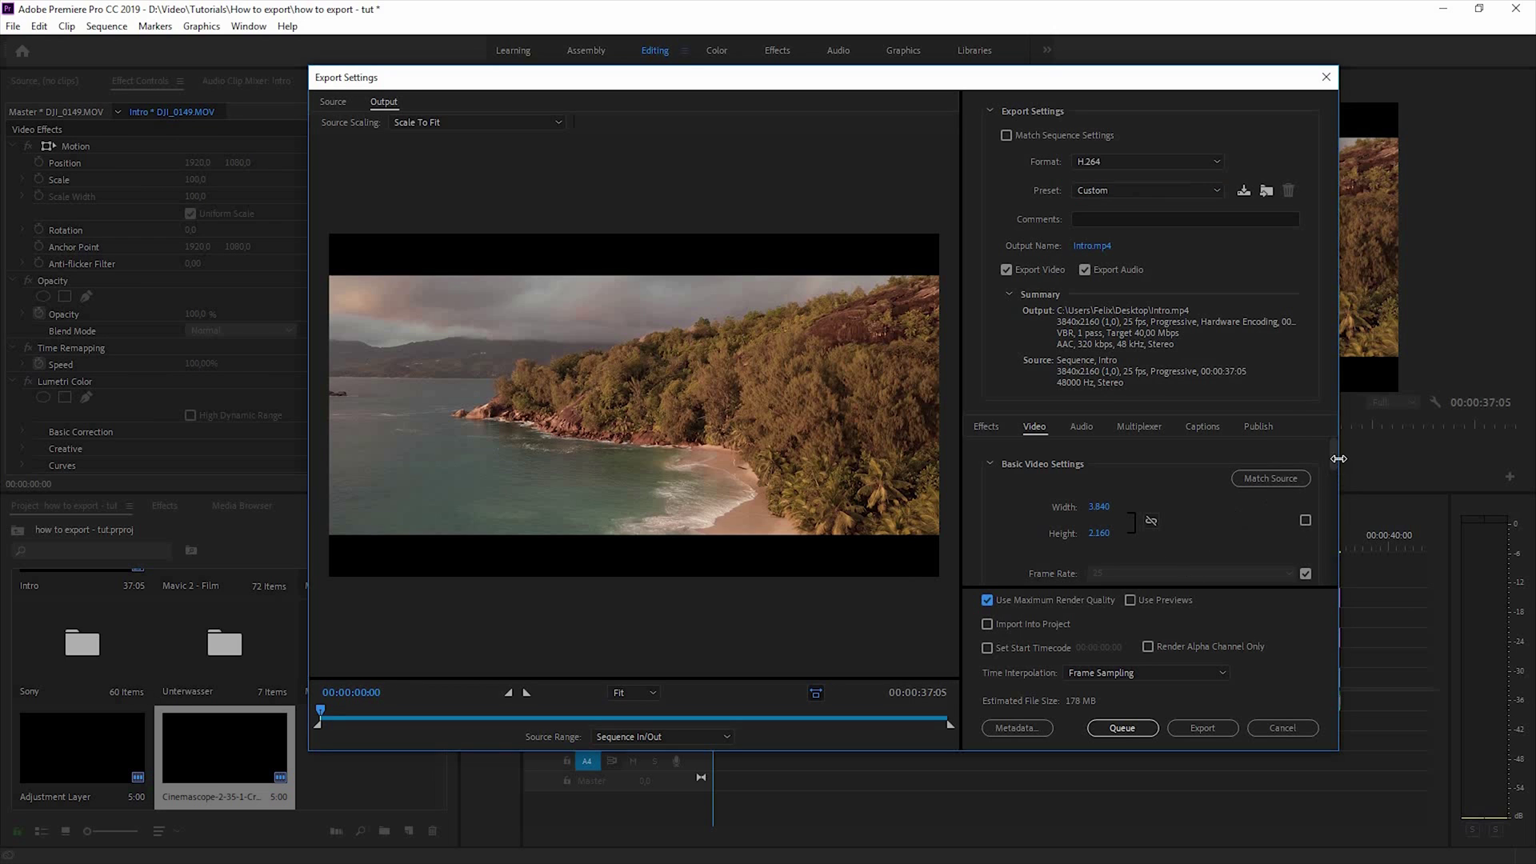
click(1077, 490)
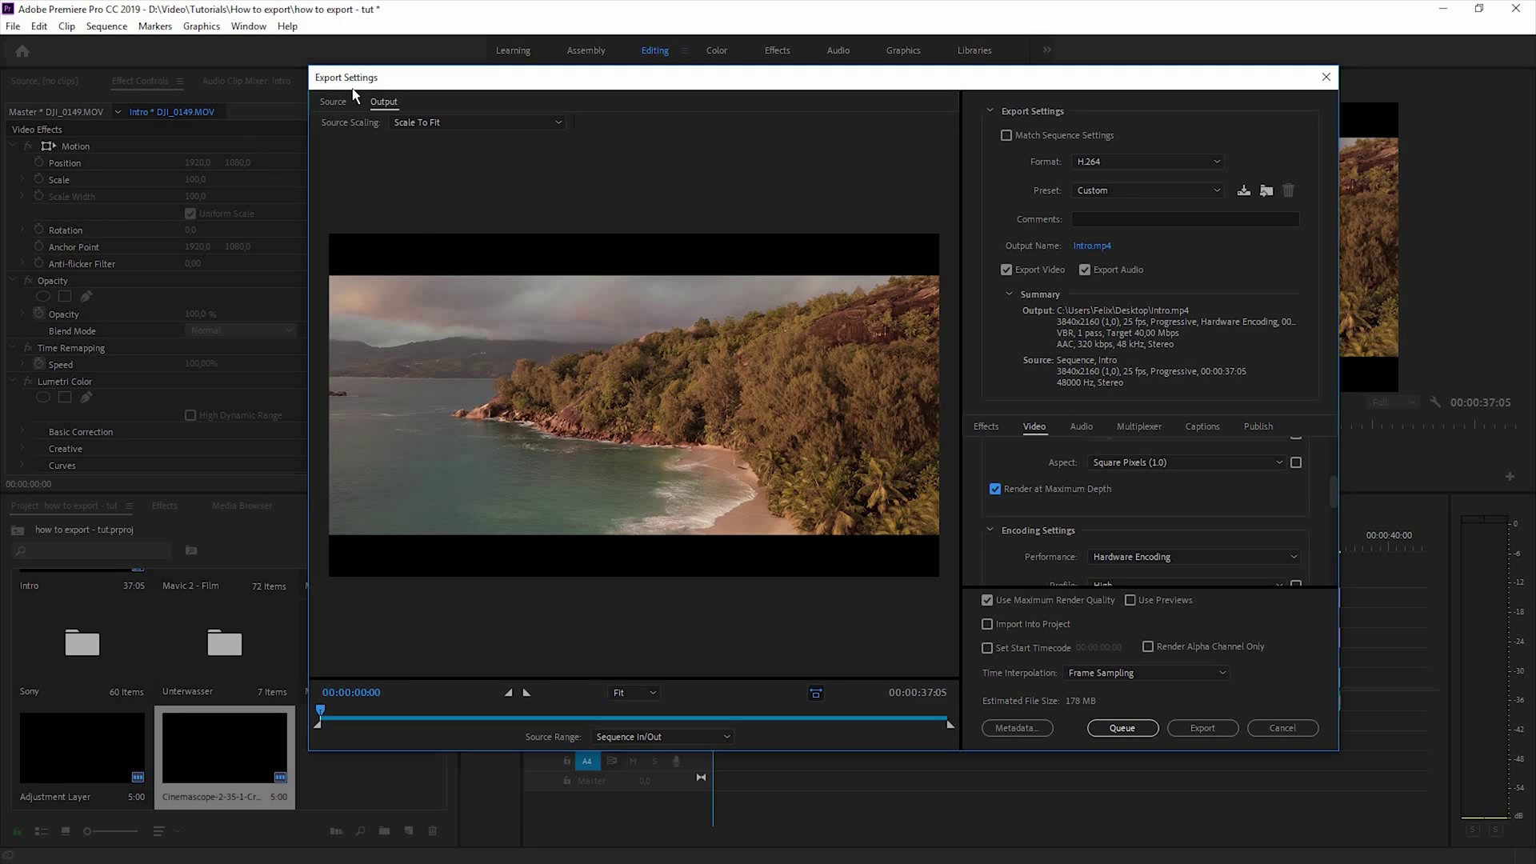
Enable source cropping and crop 264 pixels from both the top and bottom.
click(332, 101)
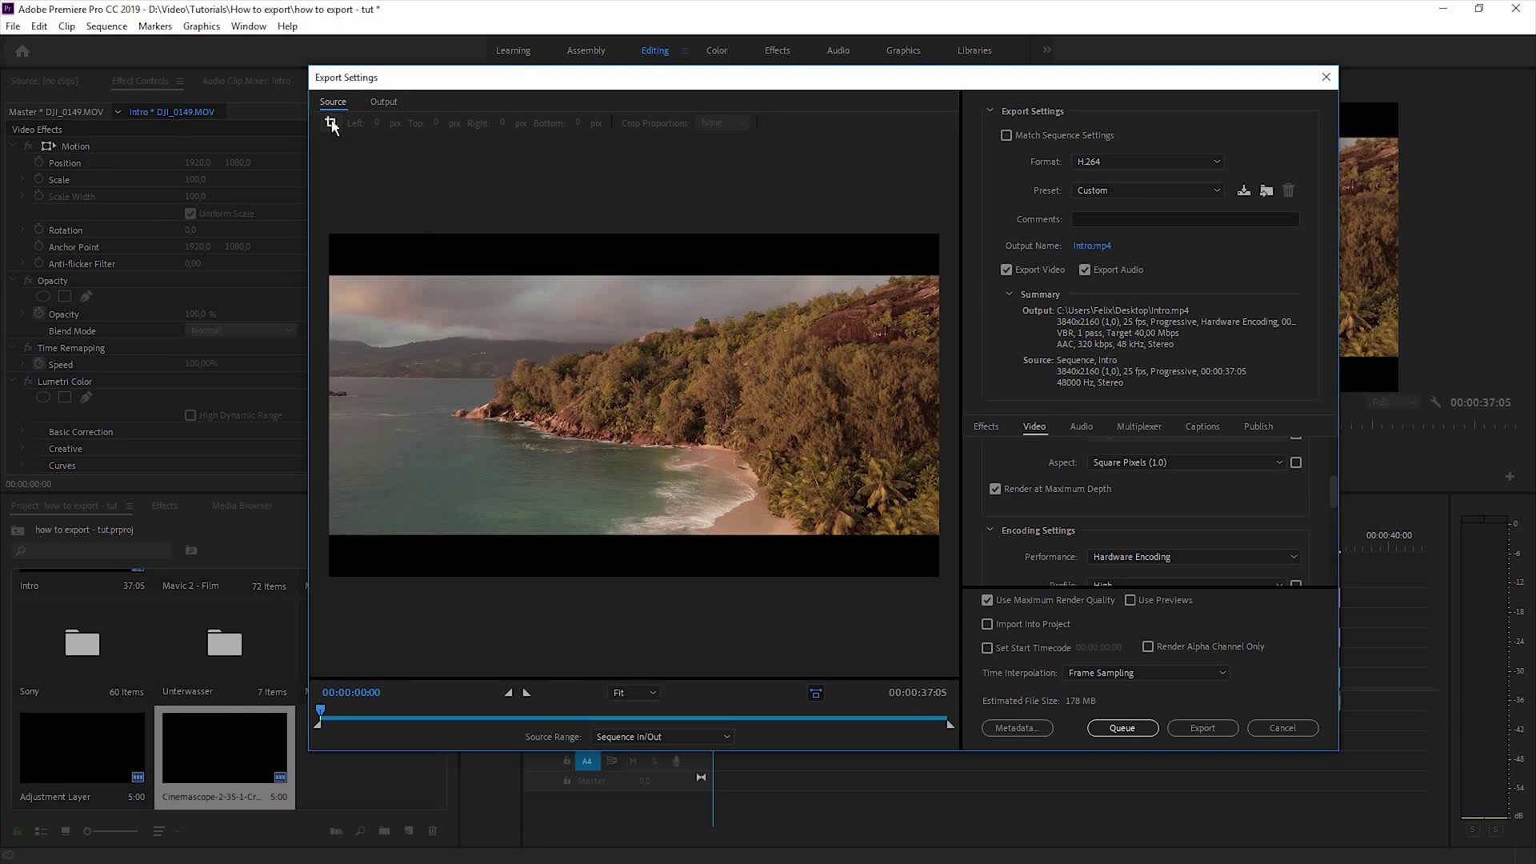
click(331, 122)
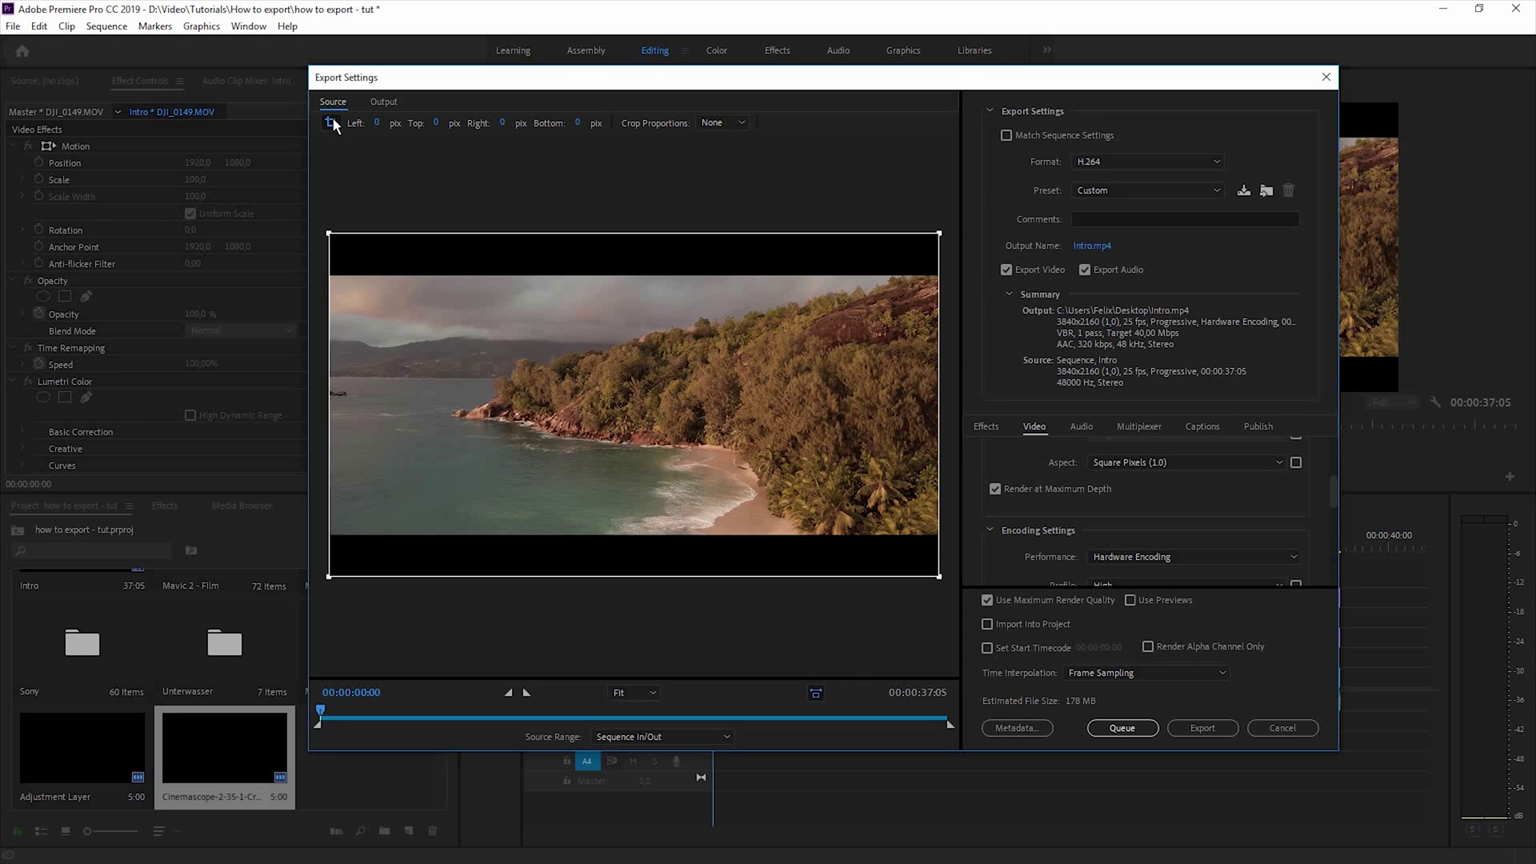
click(436, 121)
text(264)
key(Return)
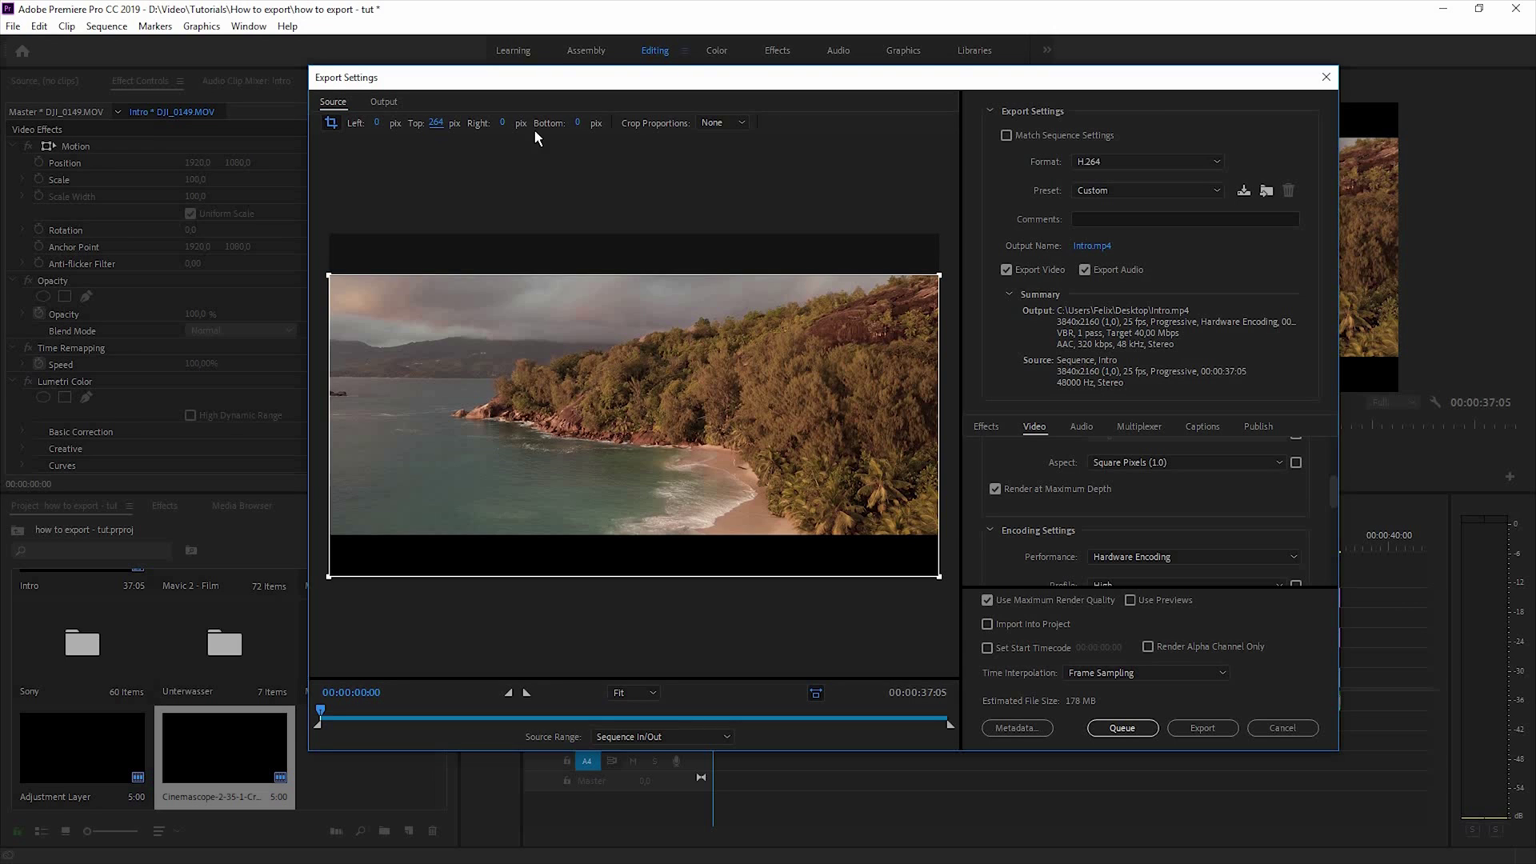
click(577, 122)
text(264)
key(Return)
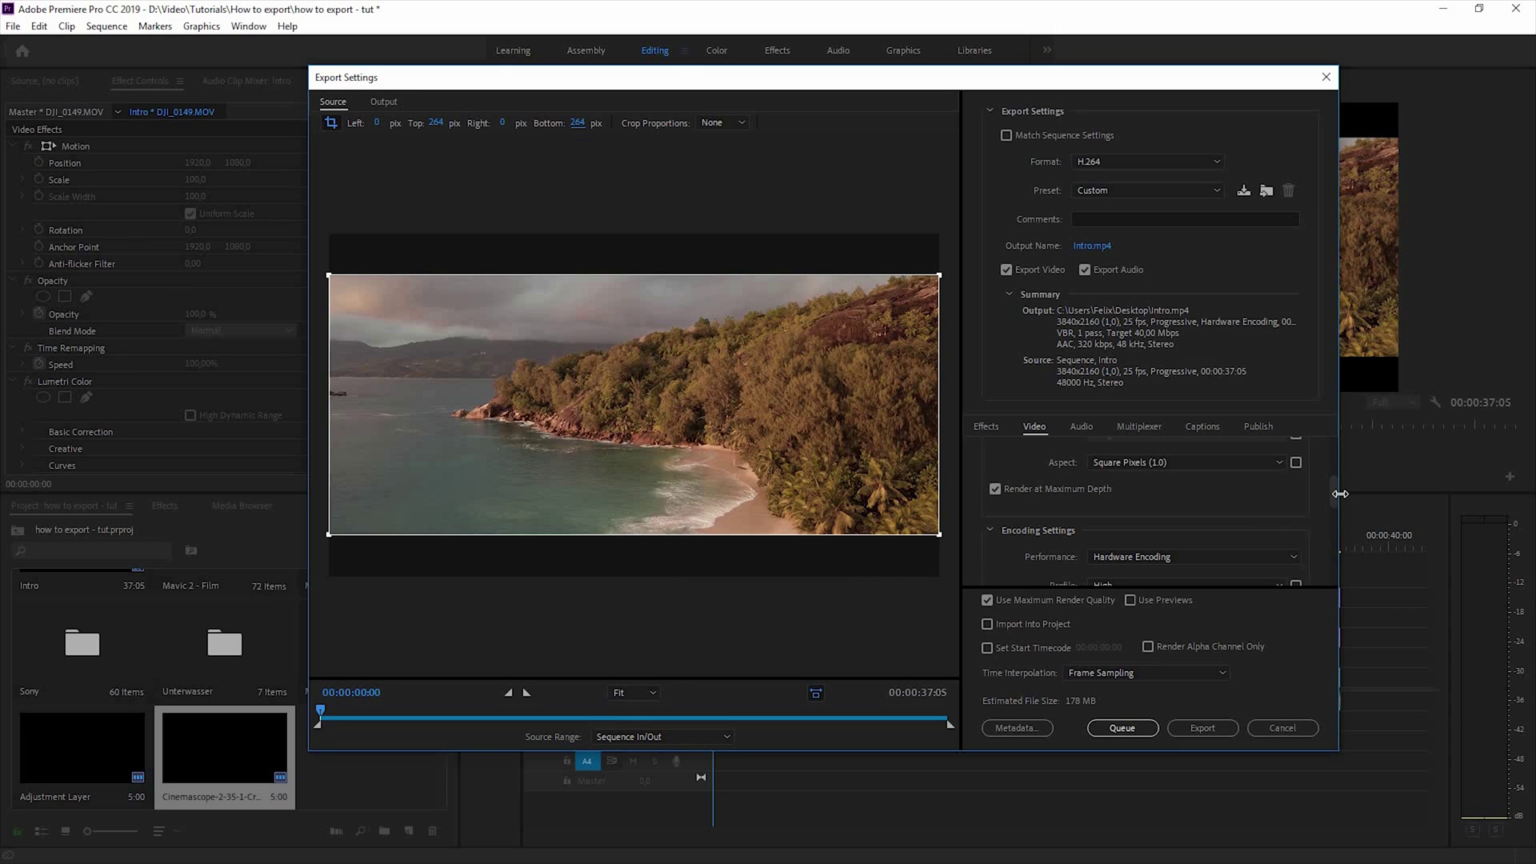
drag(1333, 473, 1333, 445)
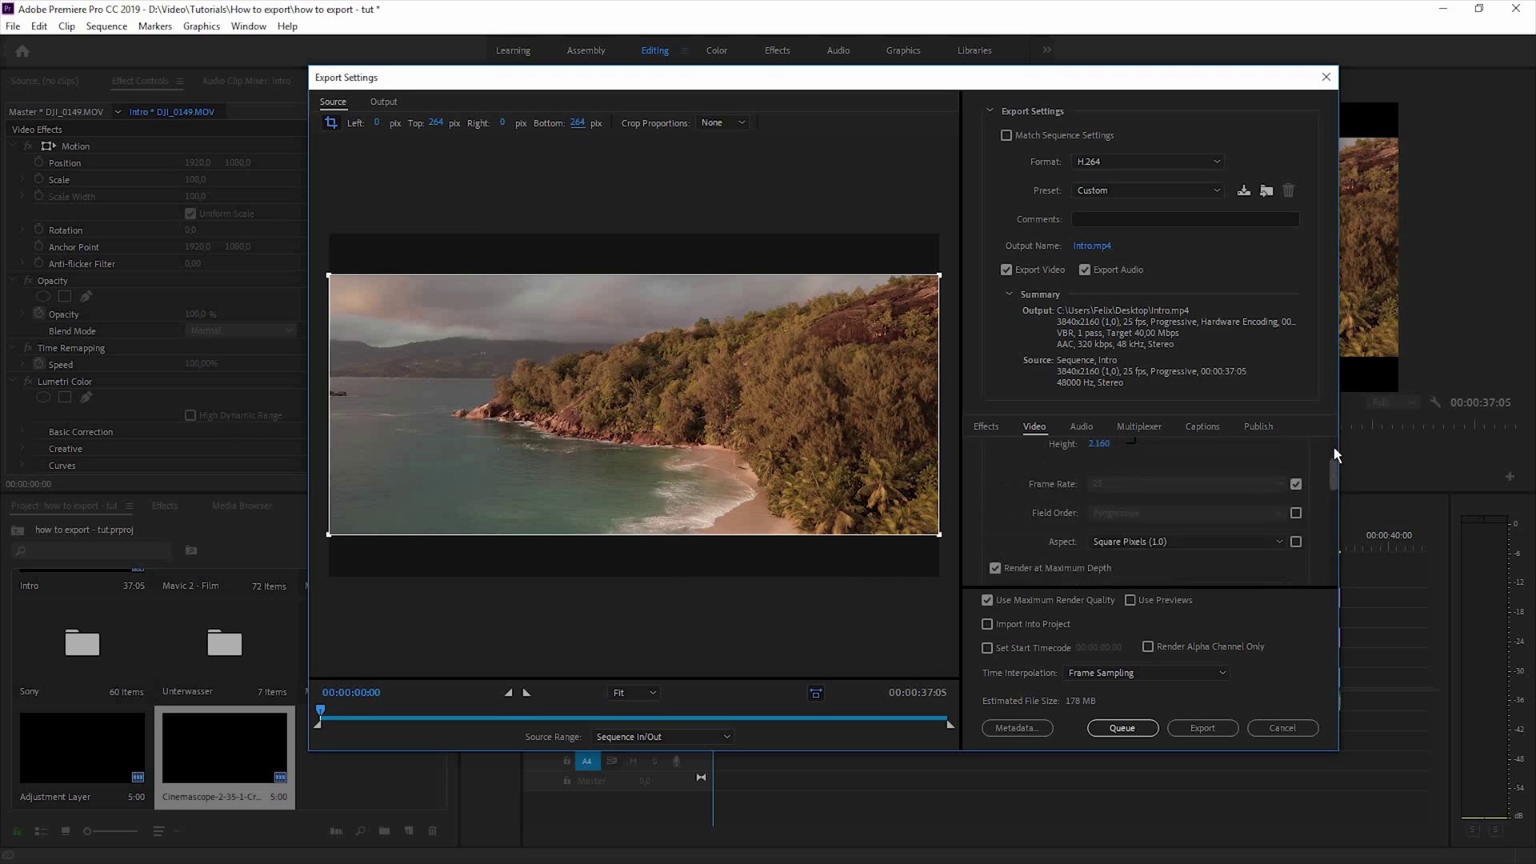
Set the Output tab's video Height to 1632 for a 3840x1632 export.
click(384, 102)
click(1098, 534)
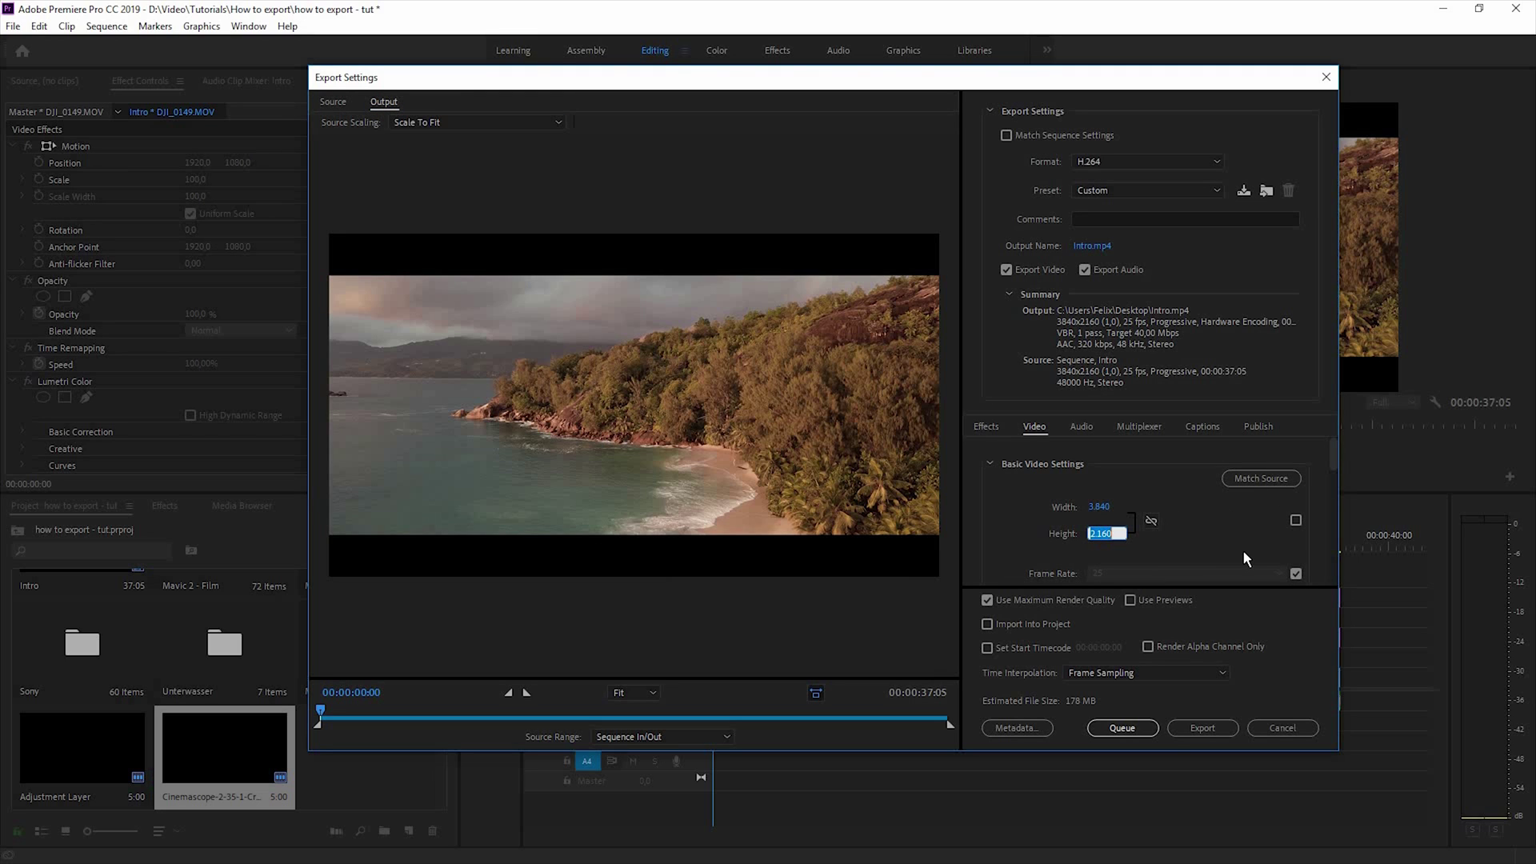
text(1632)
key(Return)
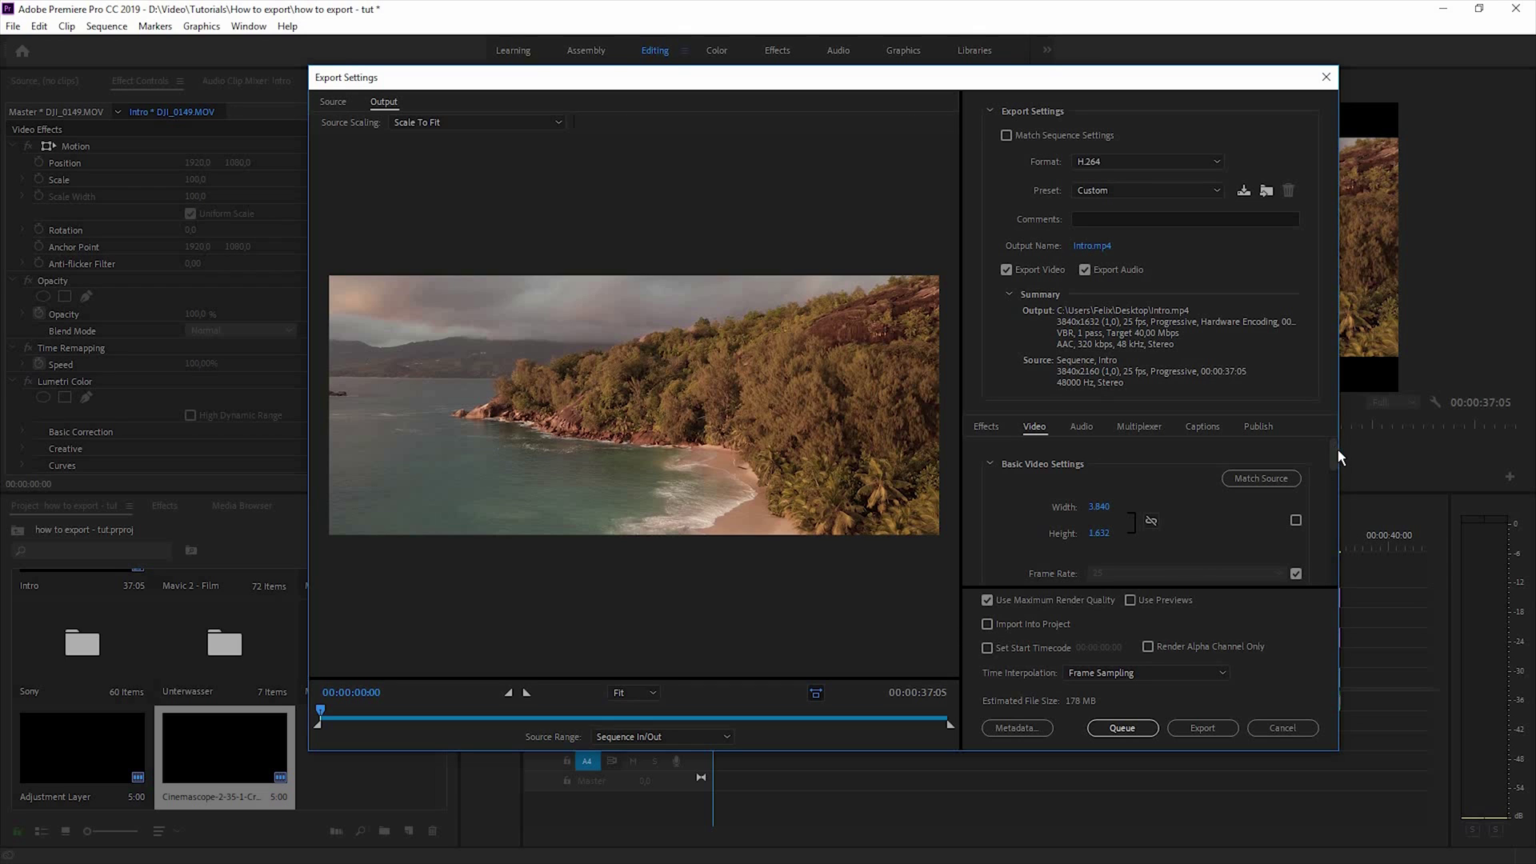
drag(1336, 468, 1193, 732)
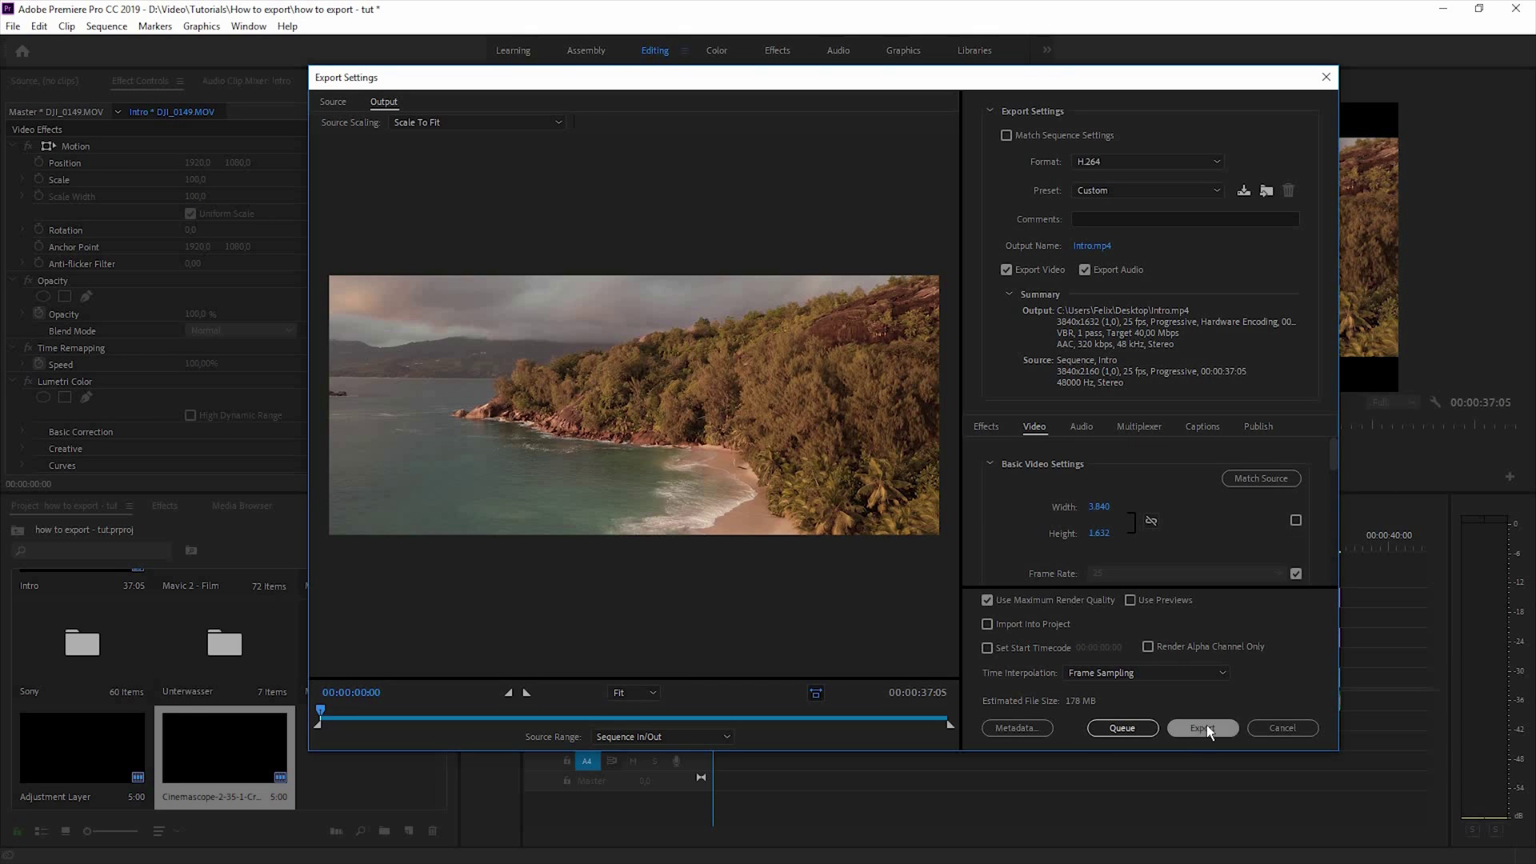